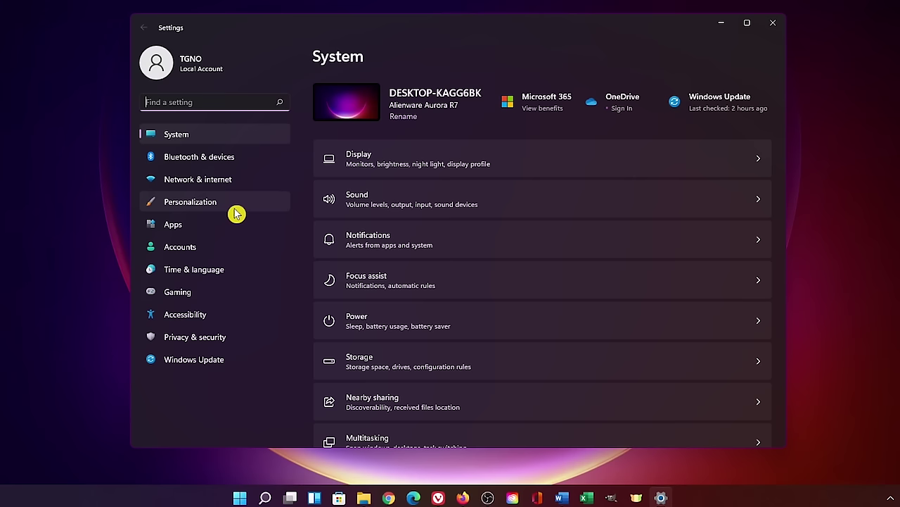
Step: Open the Colors settings under Personalization
click(236, 214)
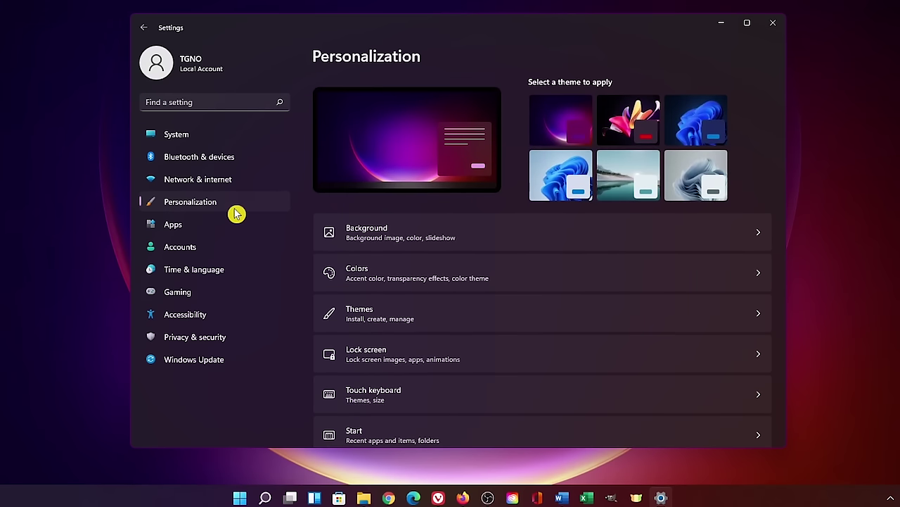
click(553, 283)
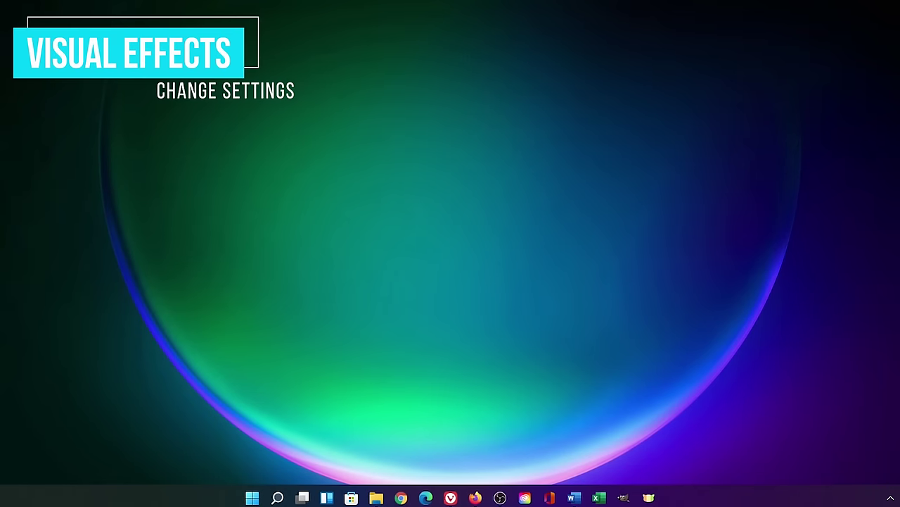
Step: Search Windows for "view advanced", open View advanced system settings, and bring up the Performance options
click(254, 498)
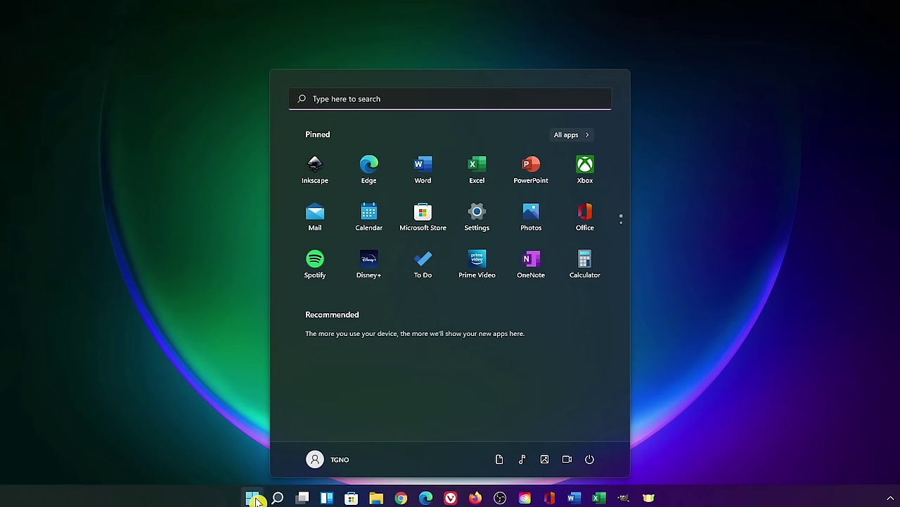
text(view ad)
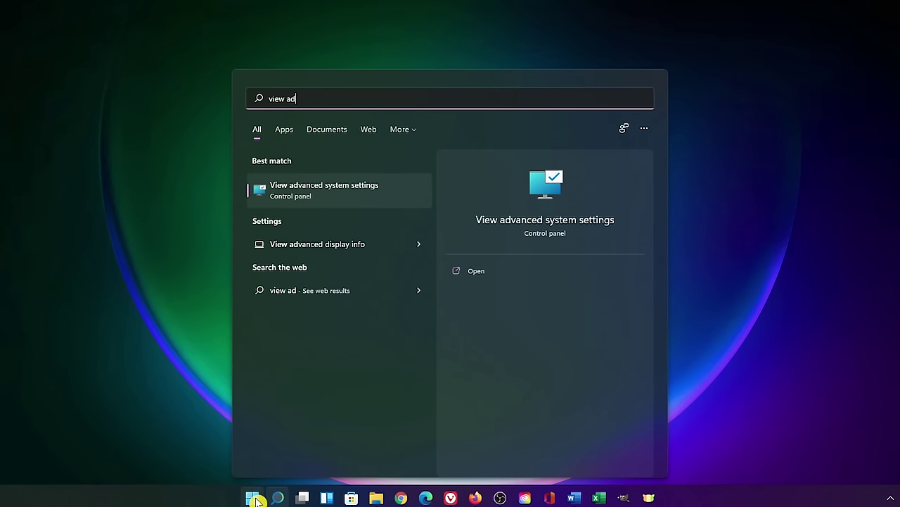
text(vanced)
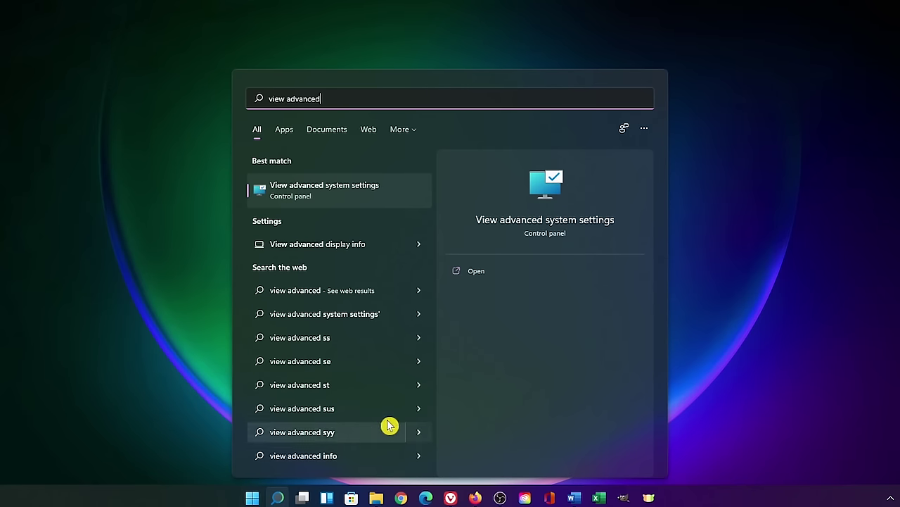
click(549, 200)
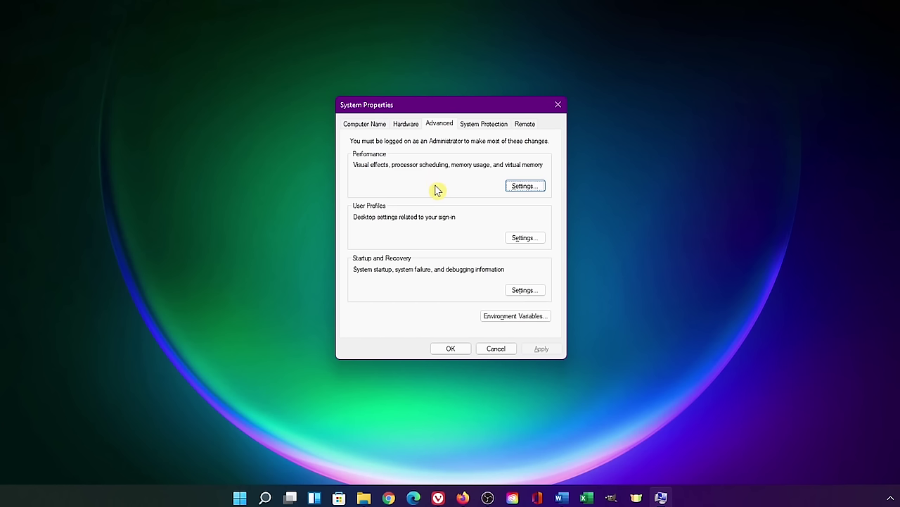
click(534, 191)
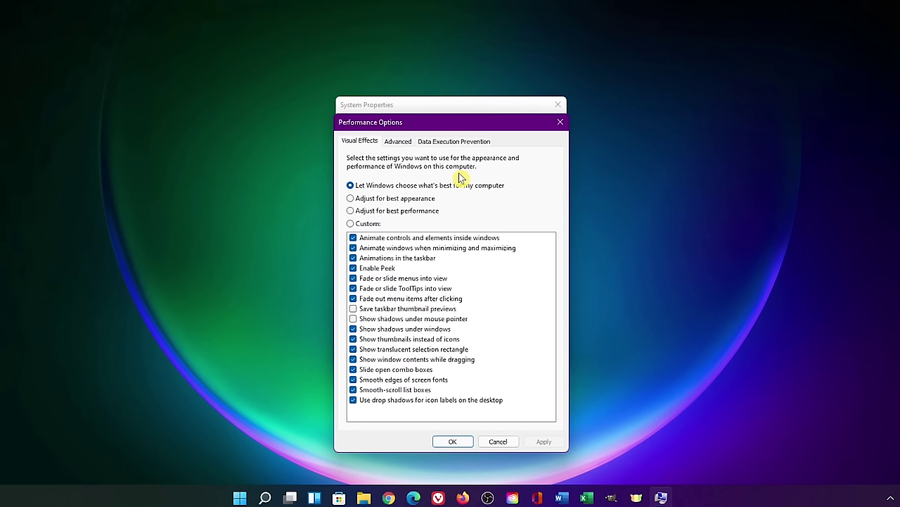
Step: Set the visual effects to Adjust for best performance, but enable Show thumbnails instead of icons
click(351, 211)
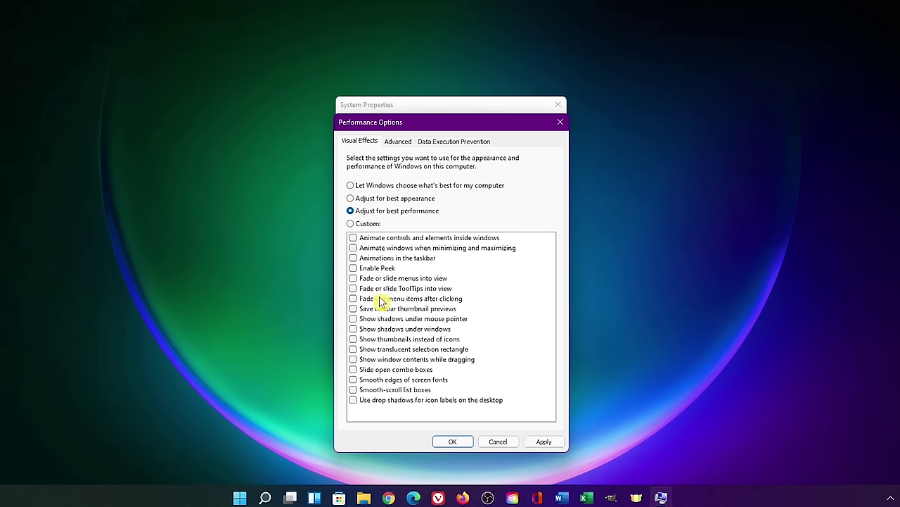
click(356, 341)
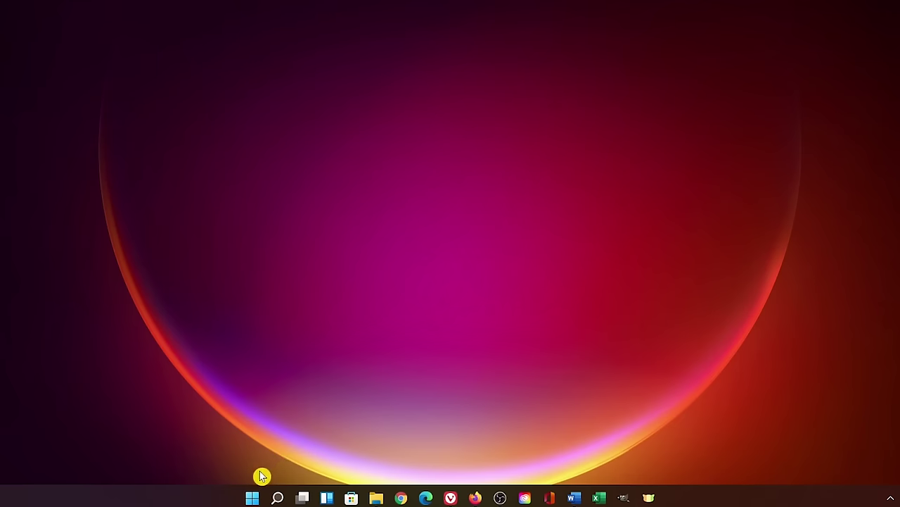
Step: Open the Startup apps page in the Apps section of Windows Settings
click(250, 496)
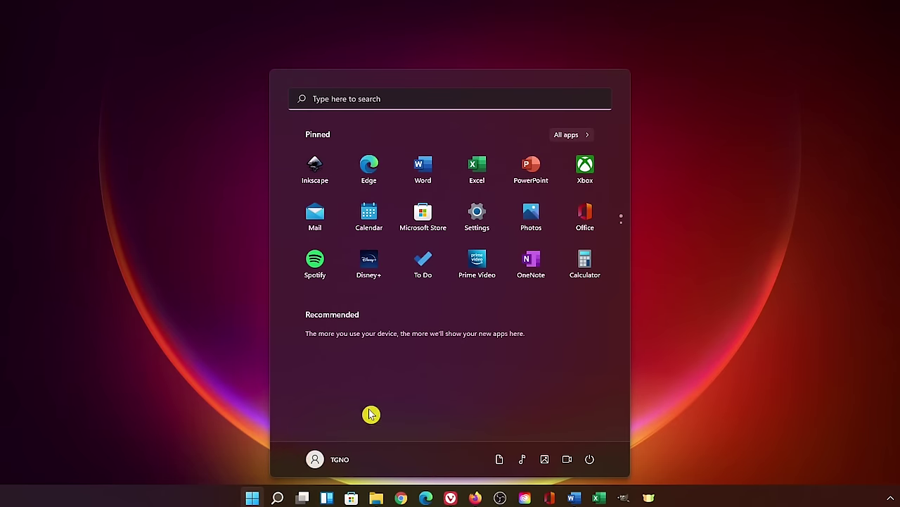
click(474, 224)
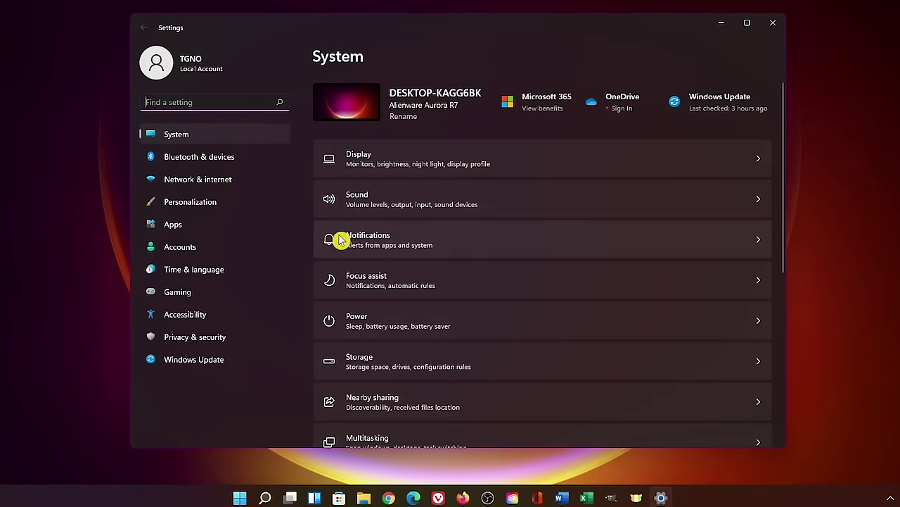
click(246, 231)
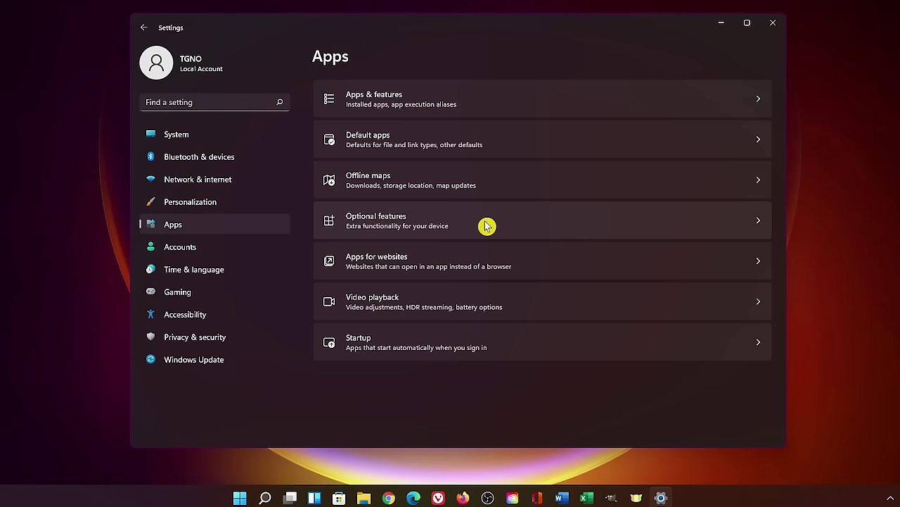
click(492, 340)
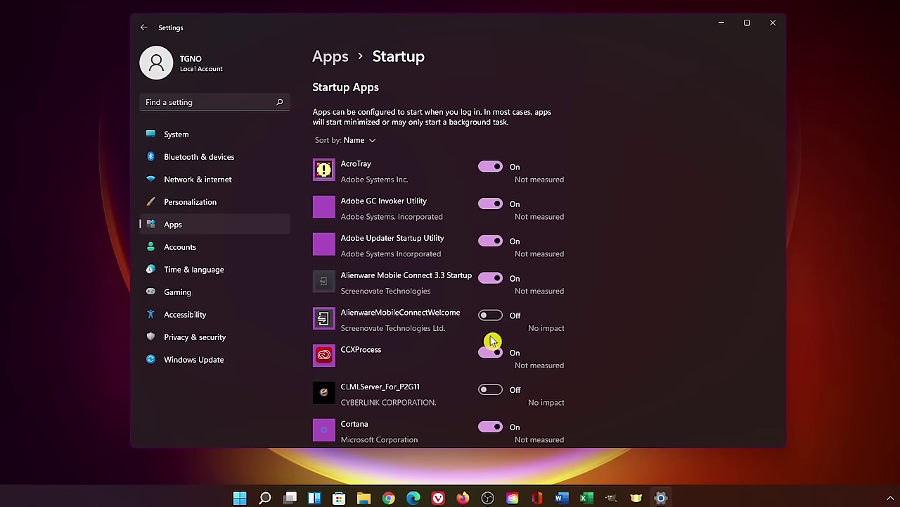
Step: Turn off Microsoft Teams and Vivaldi update notifier in the list of startup apps
scroll(493, 341, down, 3)
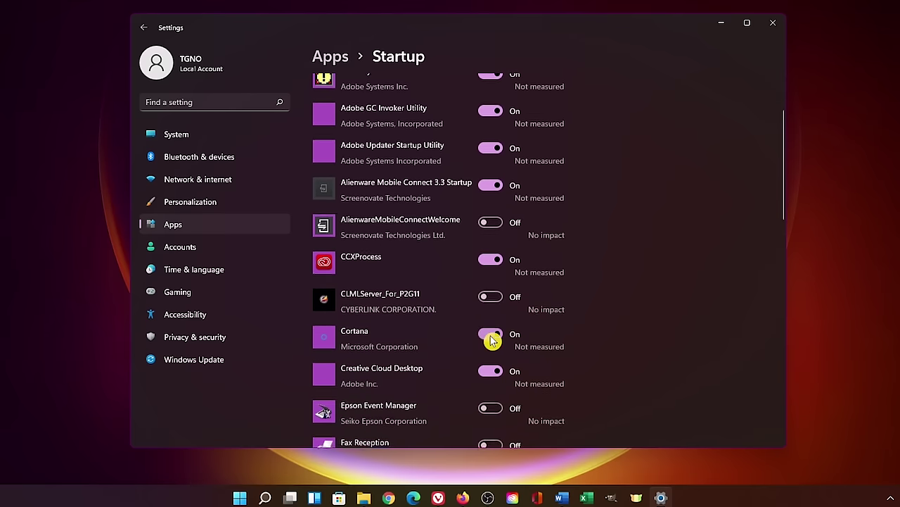
scroll(492, 341, down, 5)
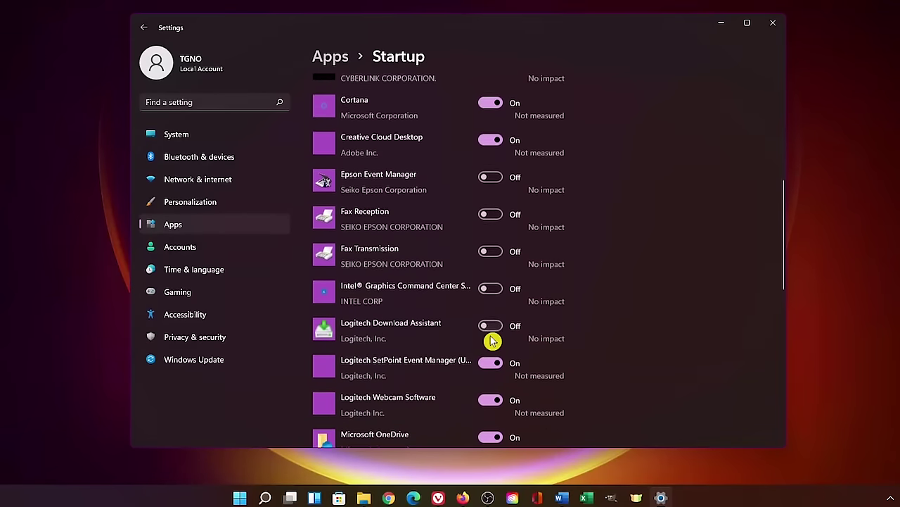
scroll(492, 340, down, 6)
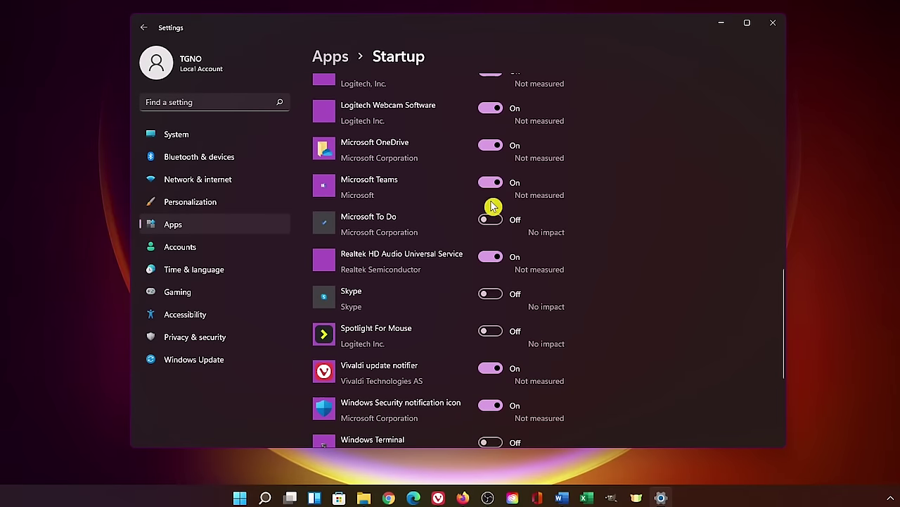
click(491, 189)
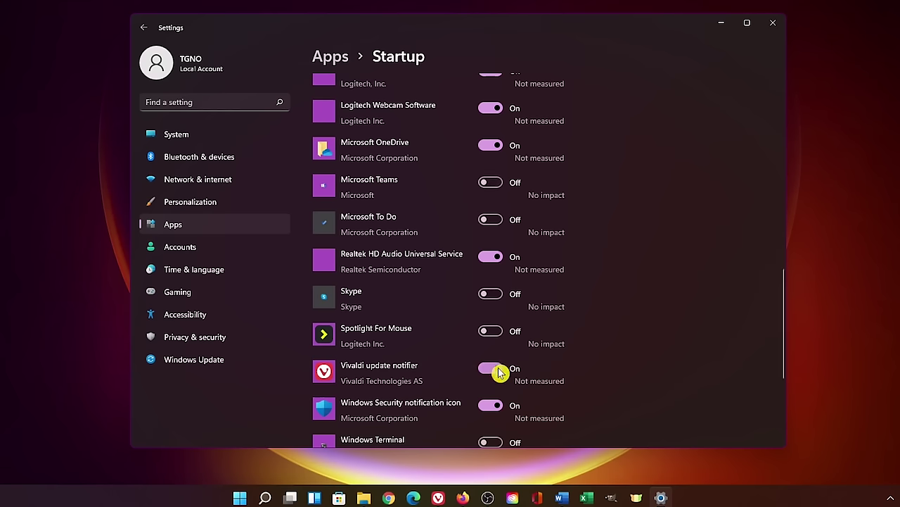
click(499, 373)
scroll(499, 372, down, 3)
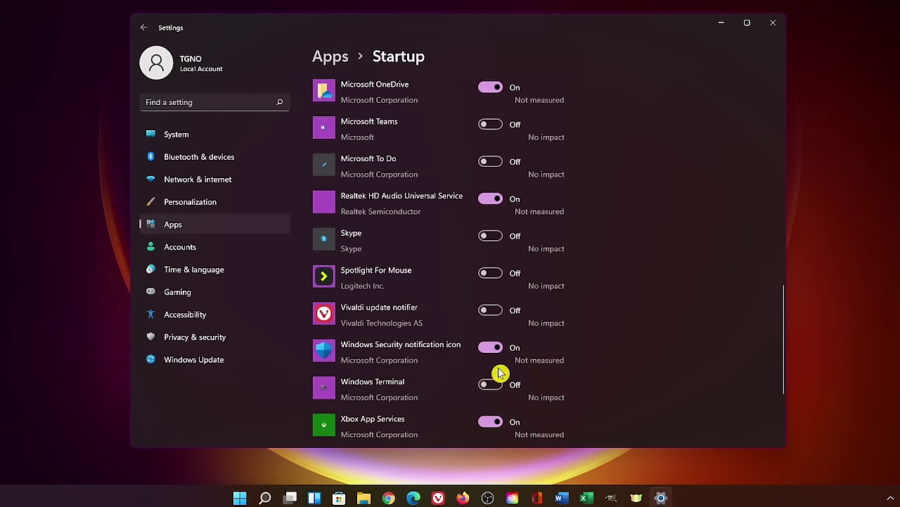
click(496, 314)
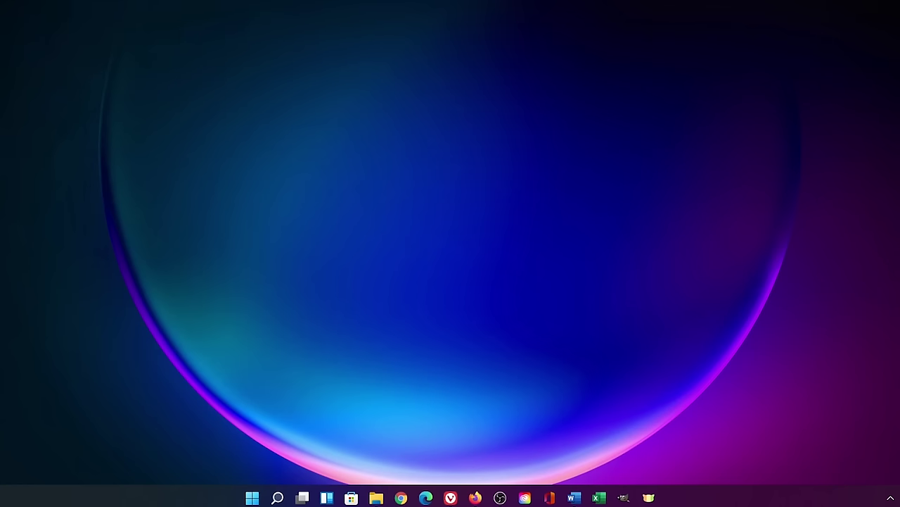
Step: Open the Apps and Features settings and find Cortana in the installed apps list
right_click(253, 498)
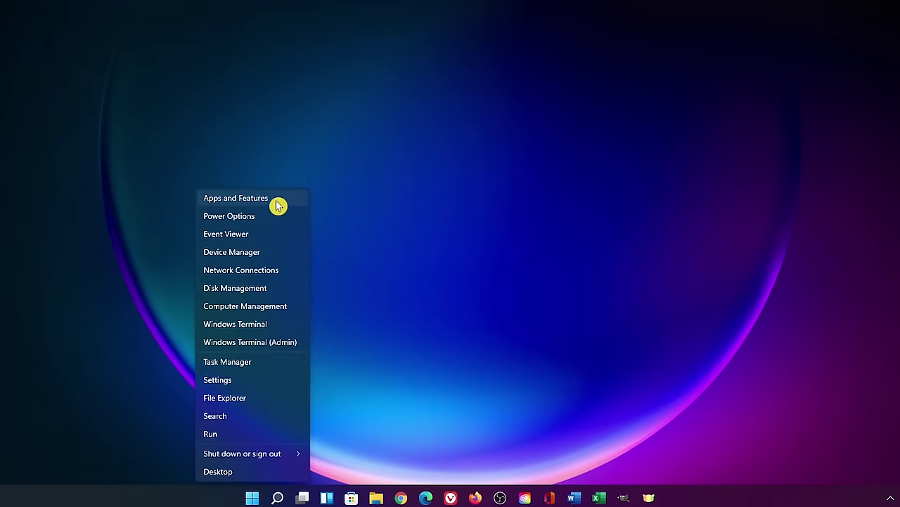
click(278, 205)
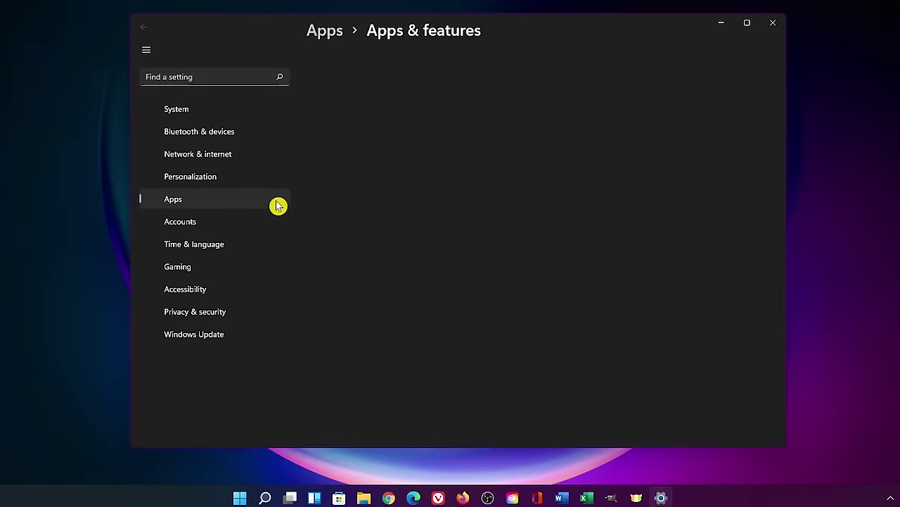
scroll(581, 280, down, 15)
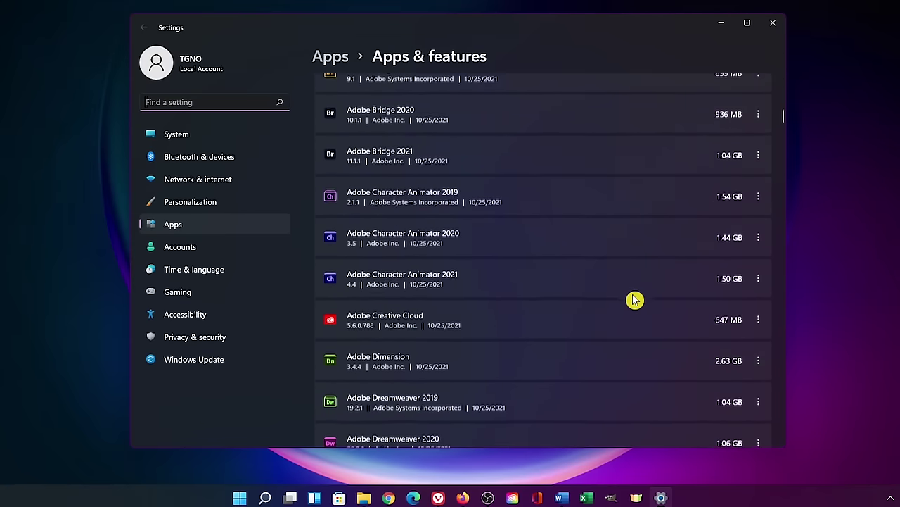
scroll(637, 301, down, 20)
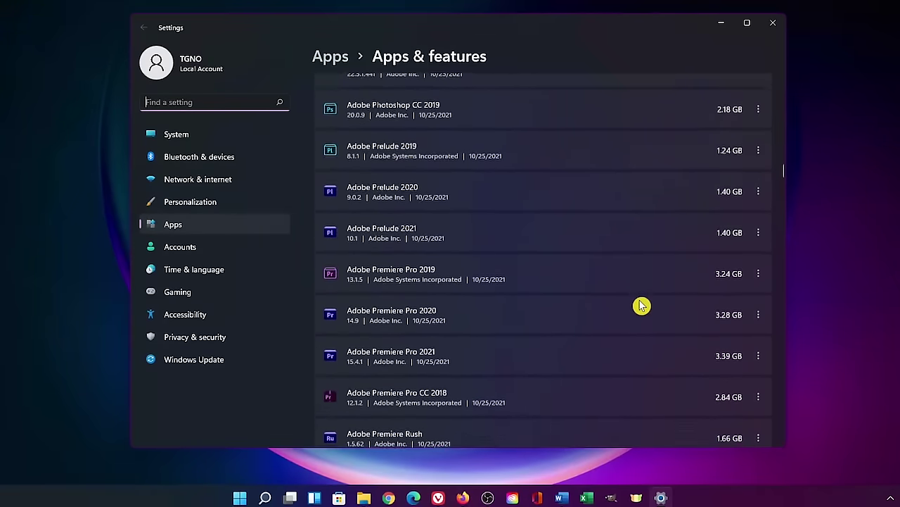
scroll(642, 306, down, 12)
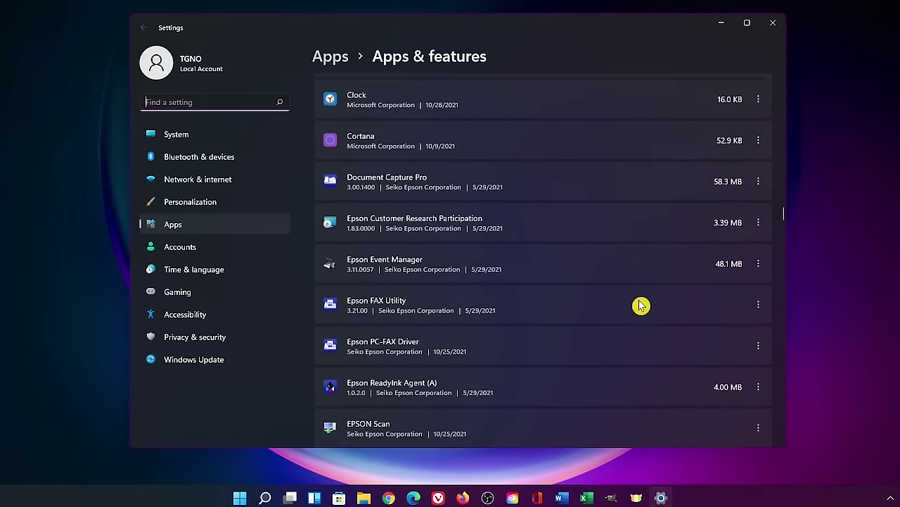
Step: In Cortana's advanced options, set its background apps permission to Never
click(760, 129)
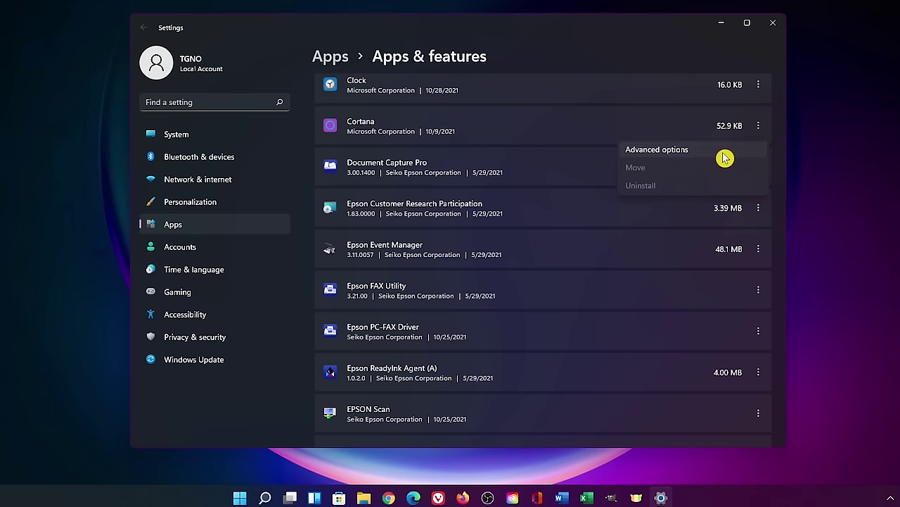
click(724, 154)
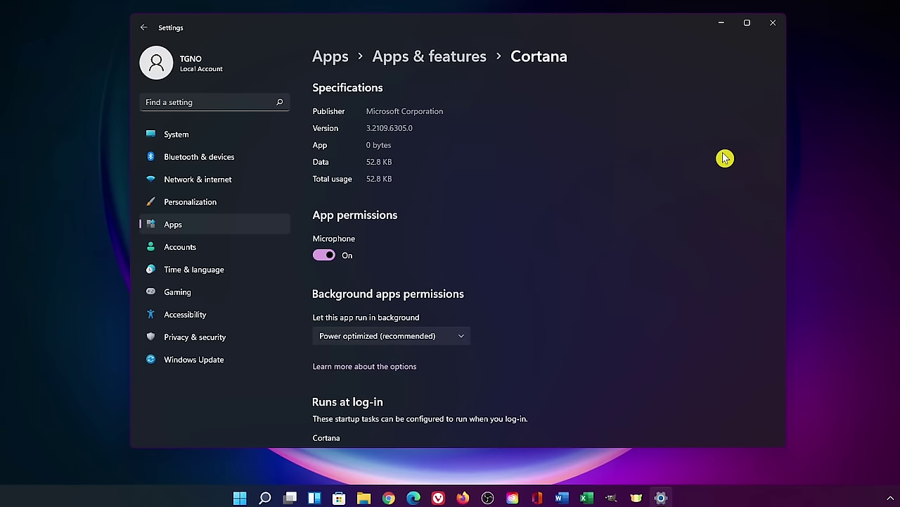
click(446, 338)
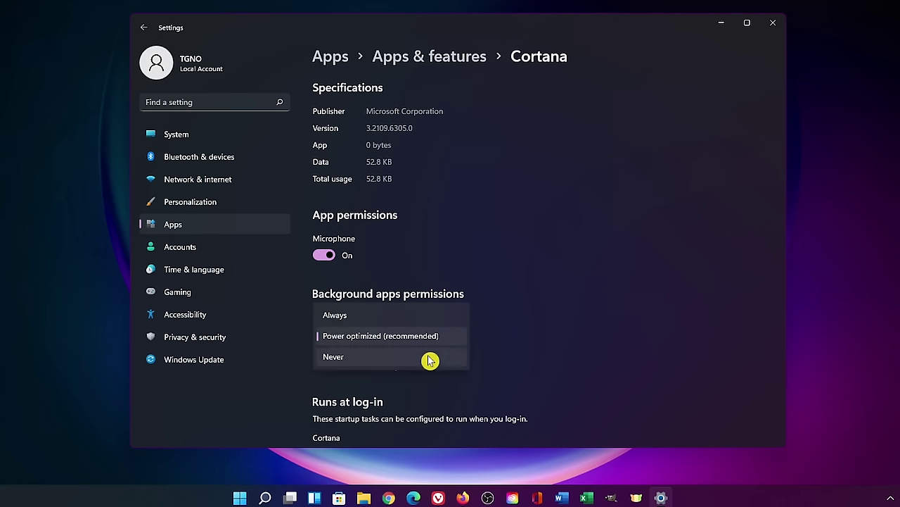
click(430, 360)
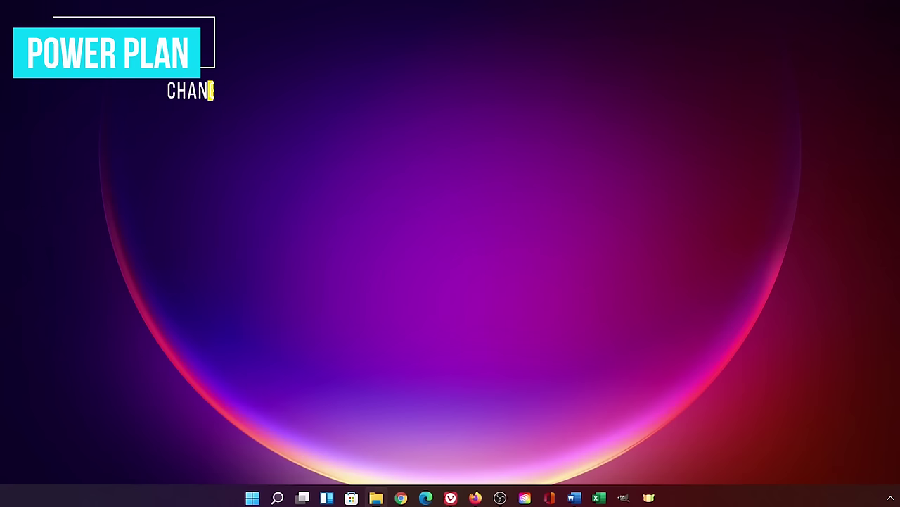
Step: Search Windows for "power plan", open Choose a power plan, and show the additional plans
click(261, 499)
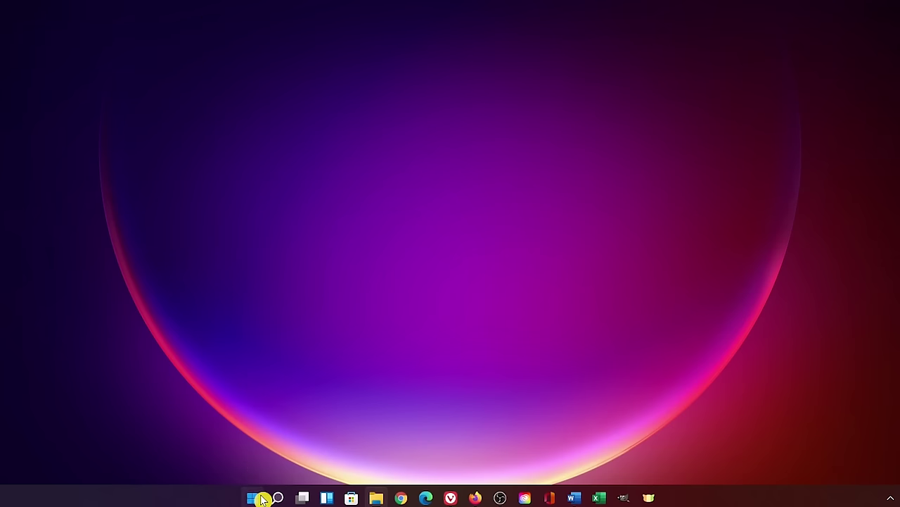
text(power plan)
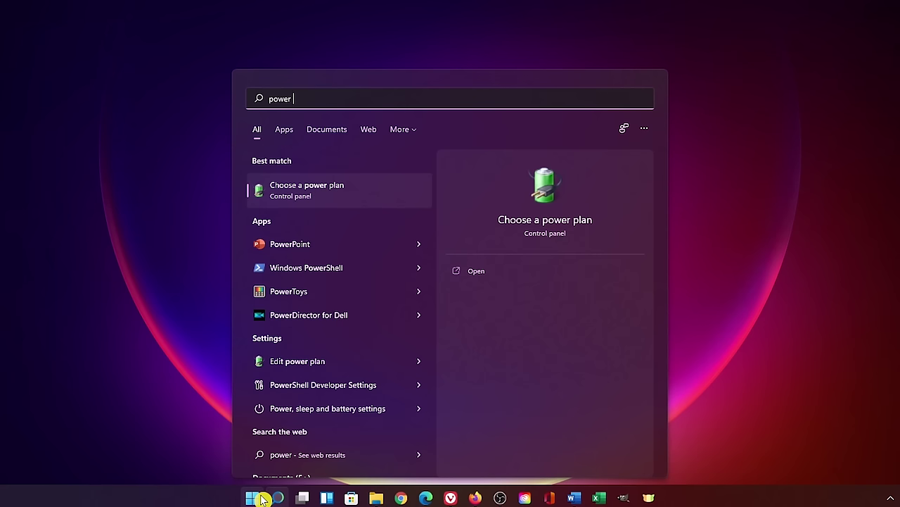
click(358, 204)
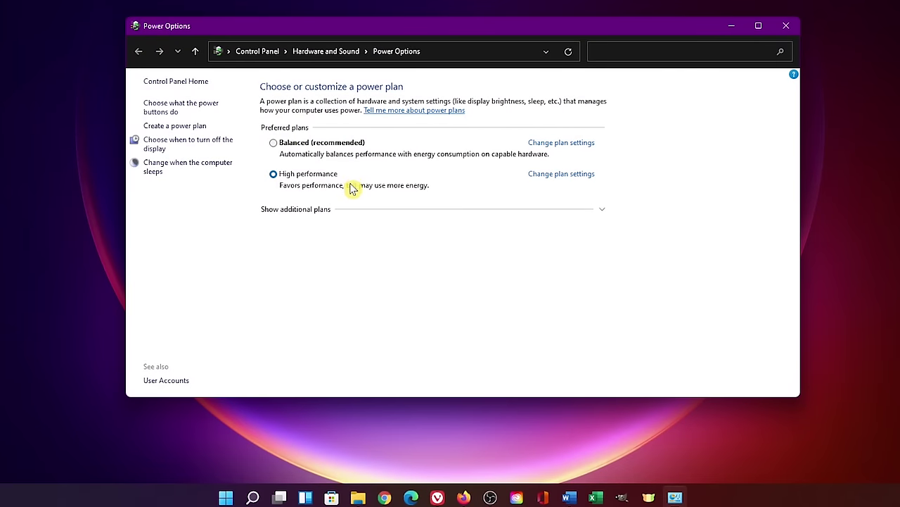
click(334, 216)
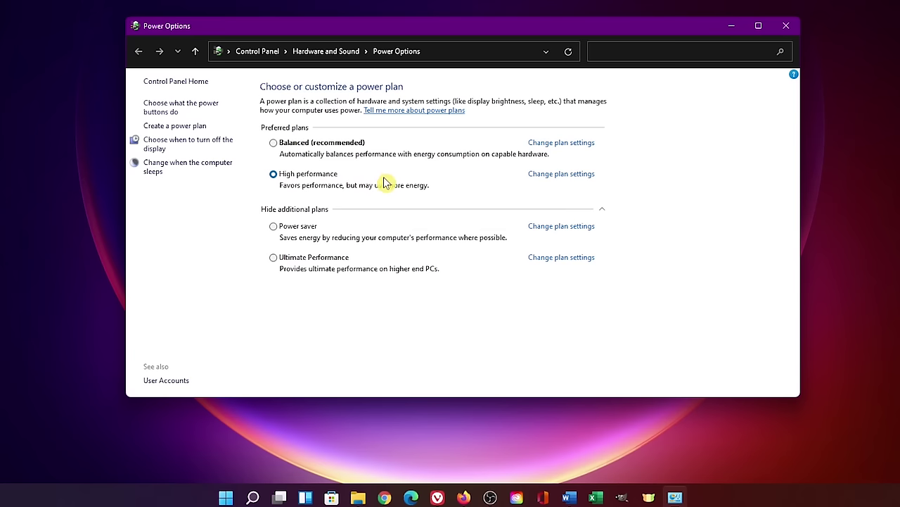
Step: Open the High performance plan's advanced power settings and look through the setting categories
click(569, 181)
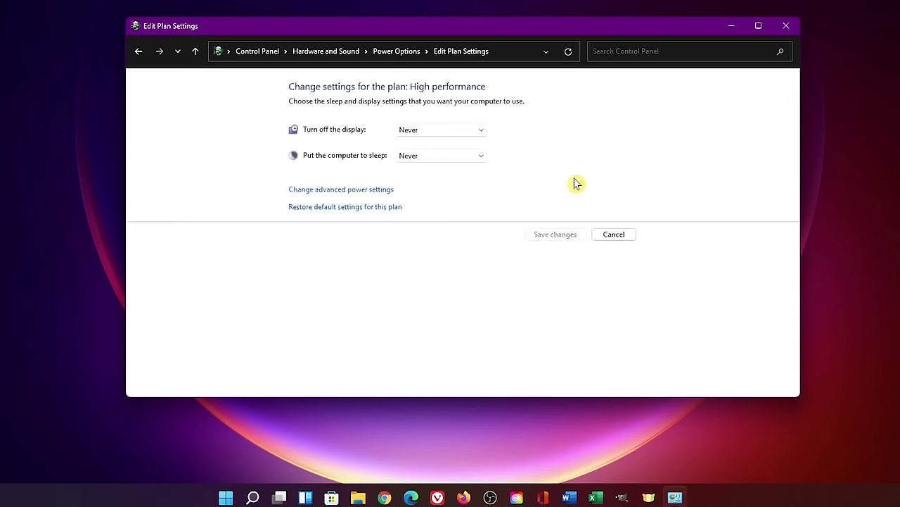
click(361, 190)
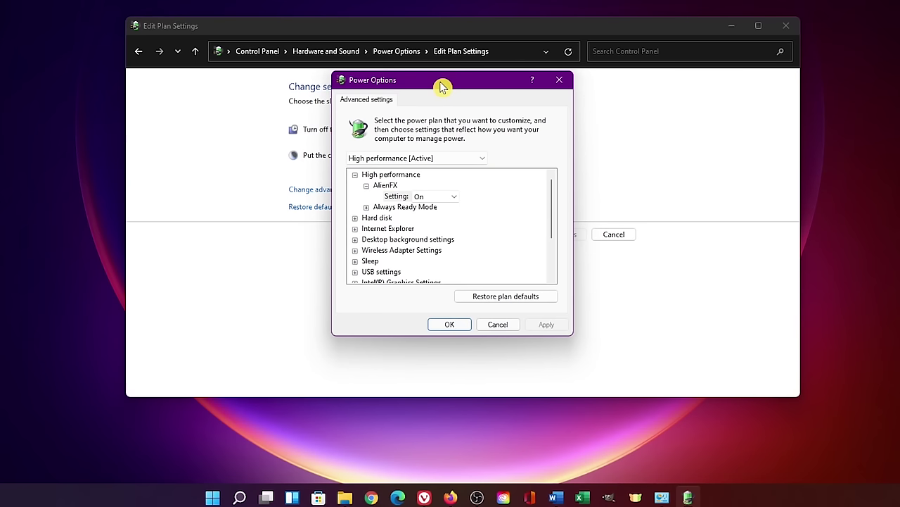
scroll(458, 235, down, 2)
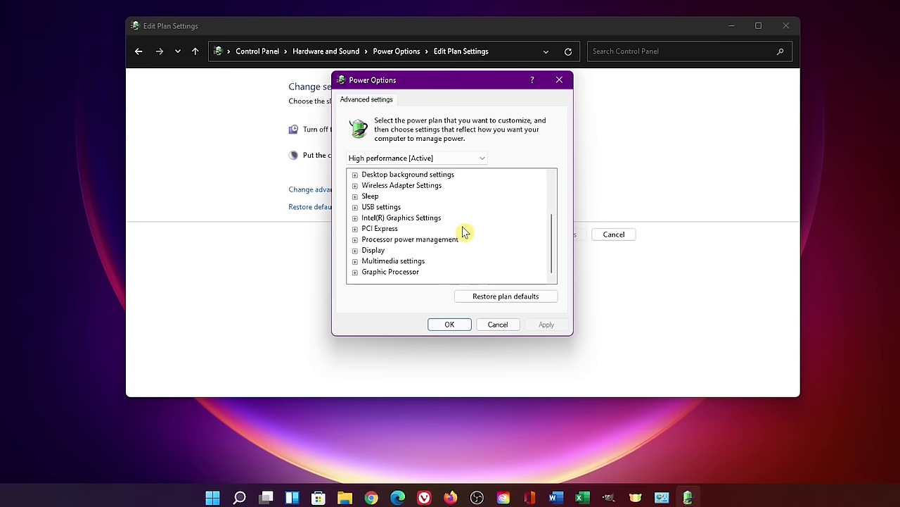
Step: Check the minimum and maximum processor state settings under Processor power management, and close the advanced power settings with OK
double_click(415, 240)
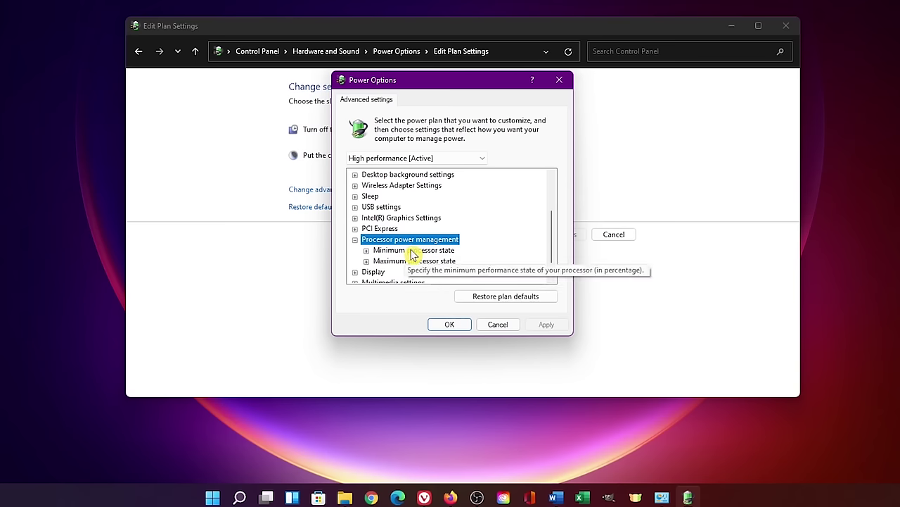
double_click(411, 251)
click(410, 273)
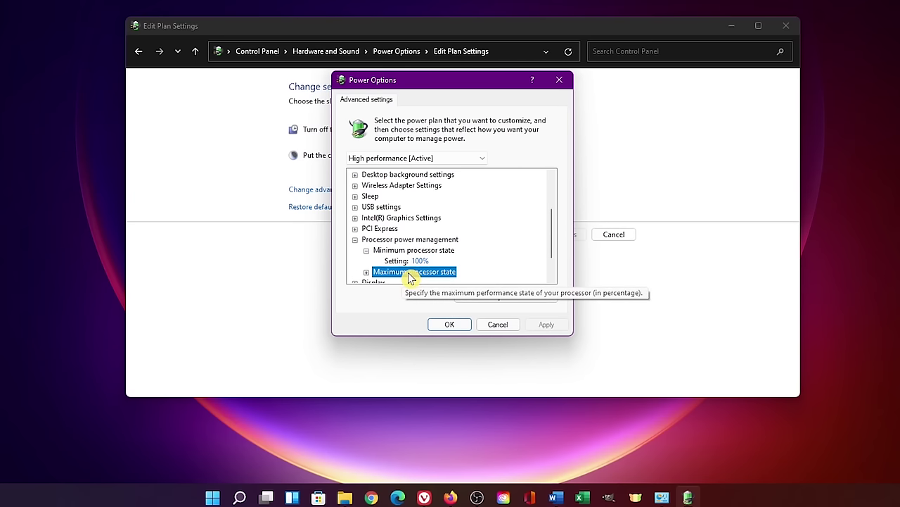
double_click(410, 273)
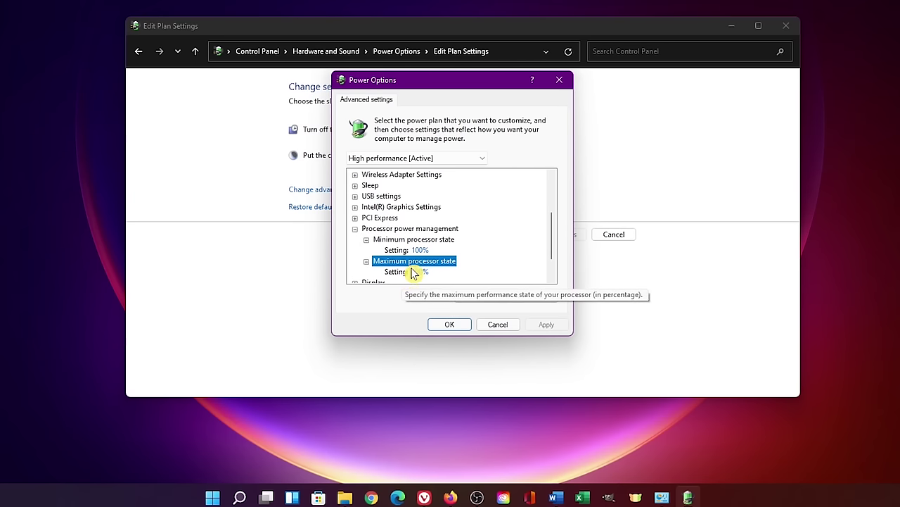
click(426, 252)
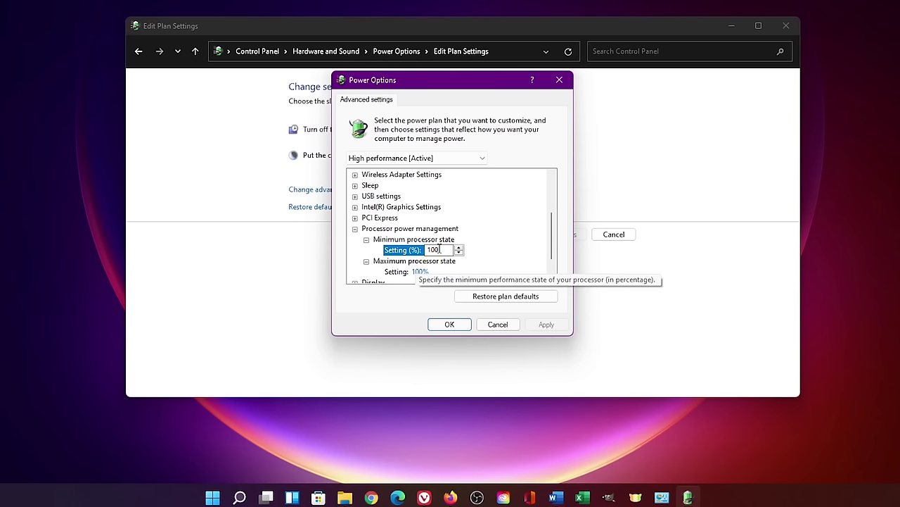
click(447, 240)
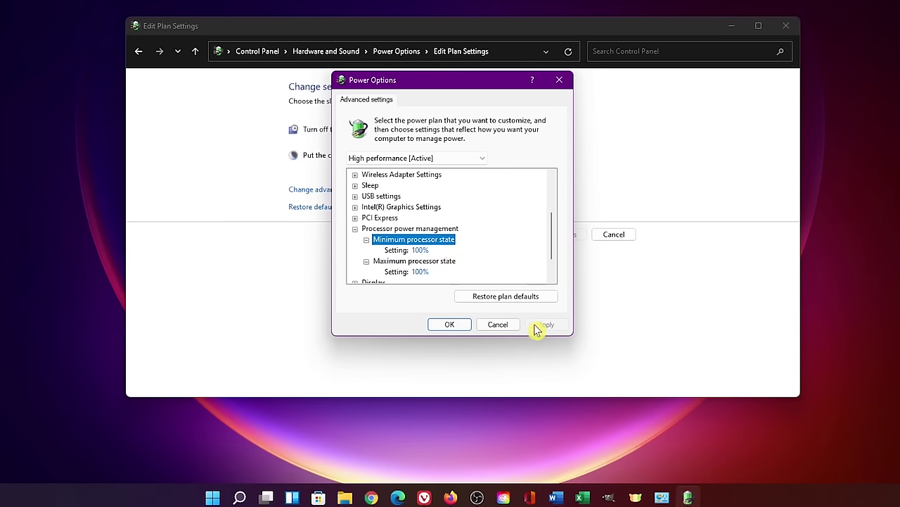
click(458, 329)
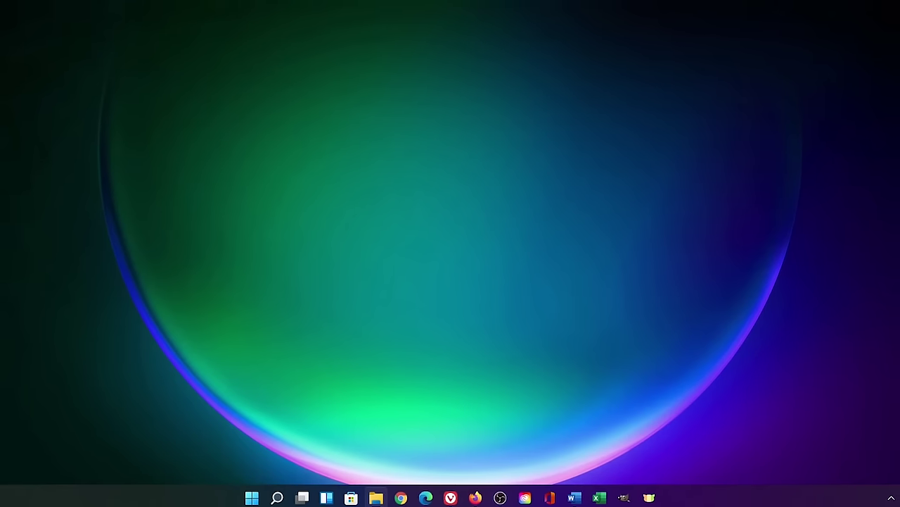
Step: Open the Windows system storage settings and show the removable temporary files
right_click(252, 499)
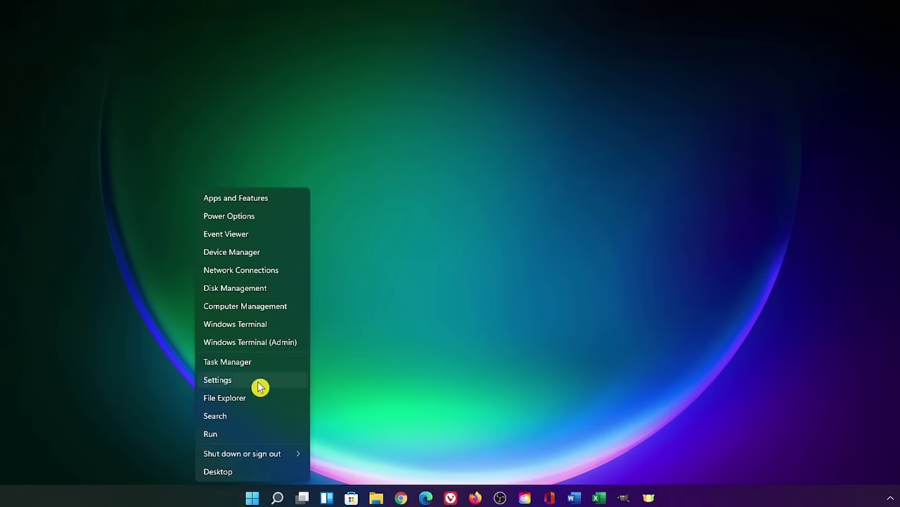
click(260, 387)
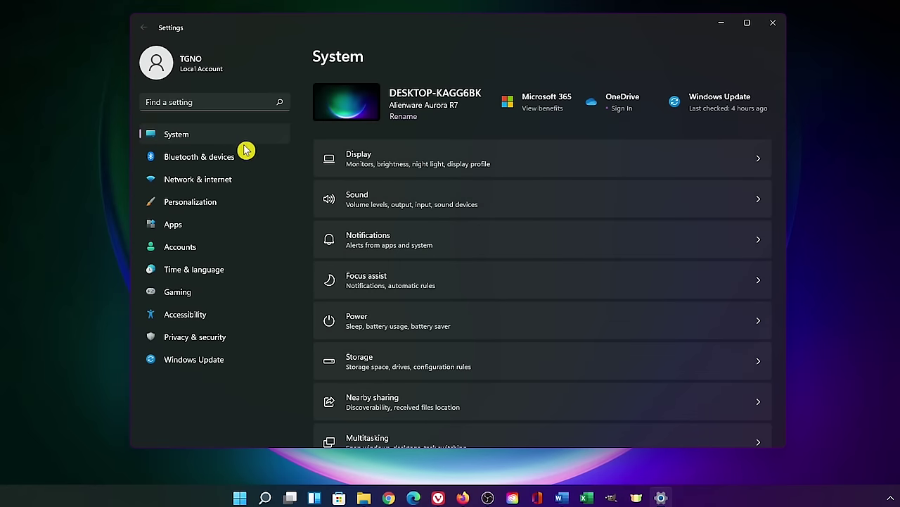
click(496, 361)
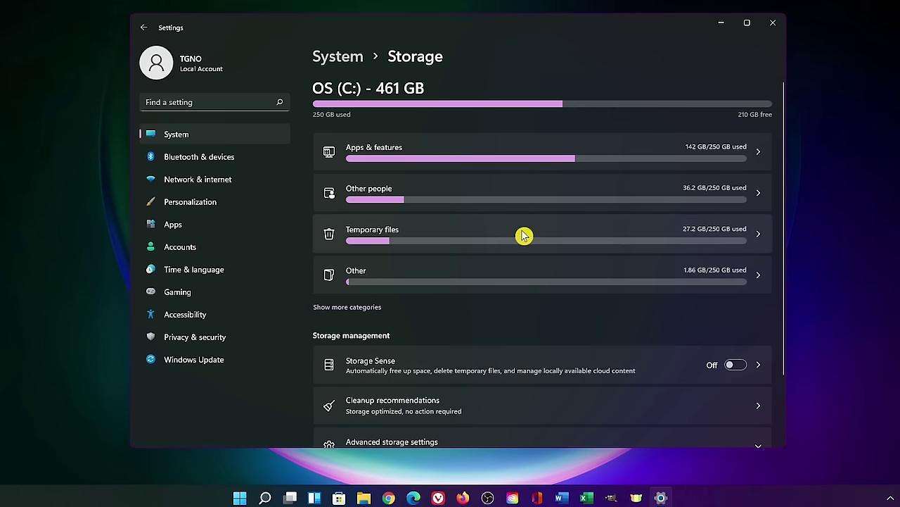
click(523, 236)
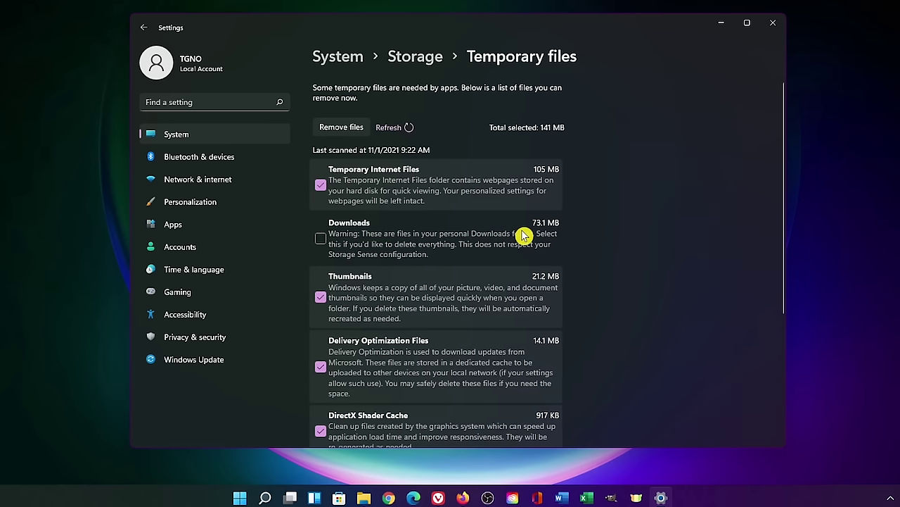
Step: Add Downloads to the selected temporary file categories, review the list, and permanently remove the selected files
click(320, 239)
scroll(324, 243, down, 3)
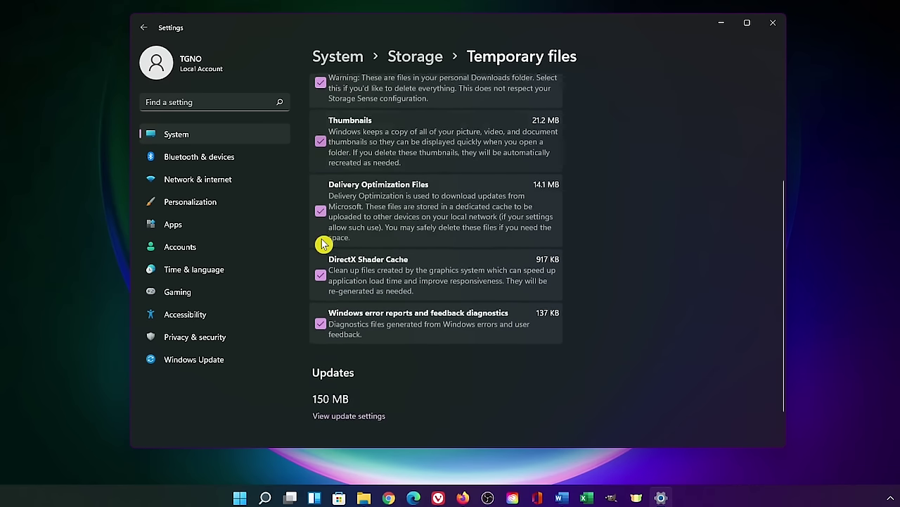
scroll(322, 242, up, 3)
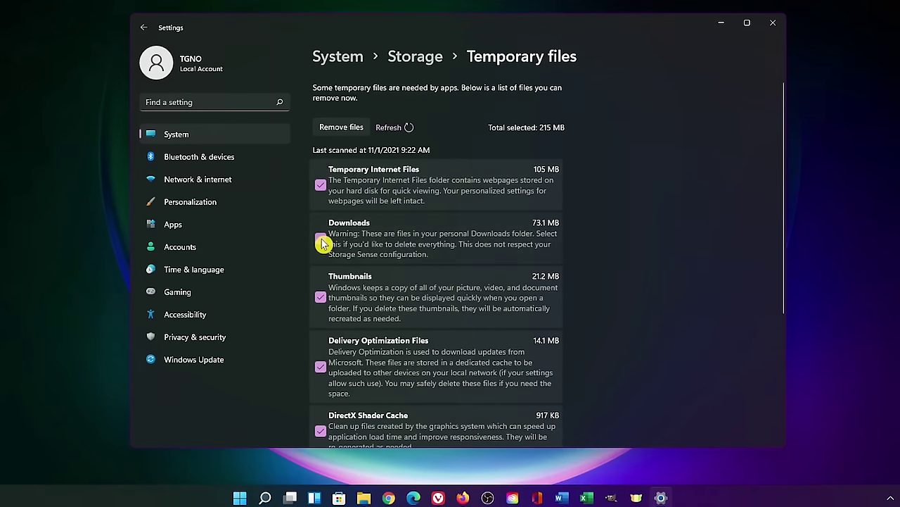
click(347, 128)
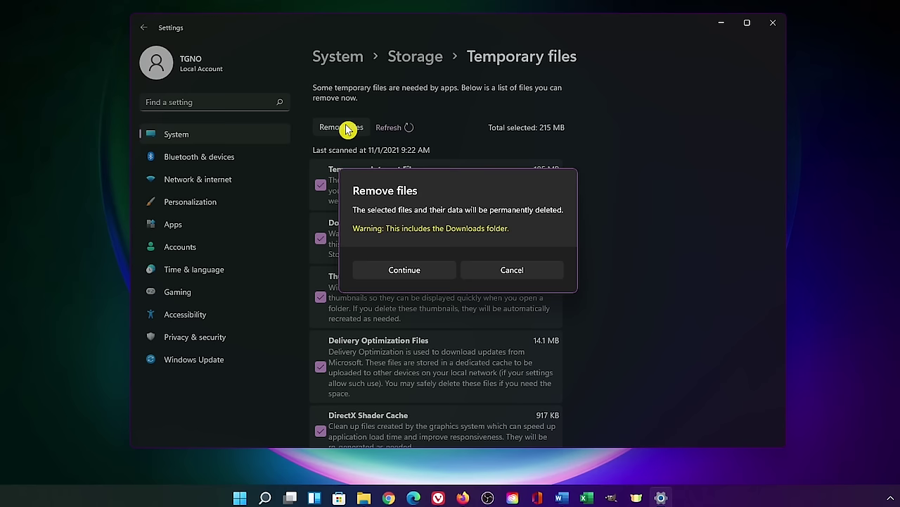
click(401, 273)
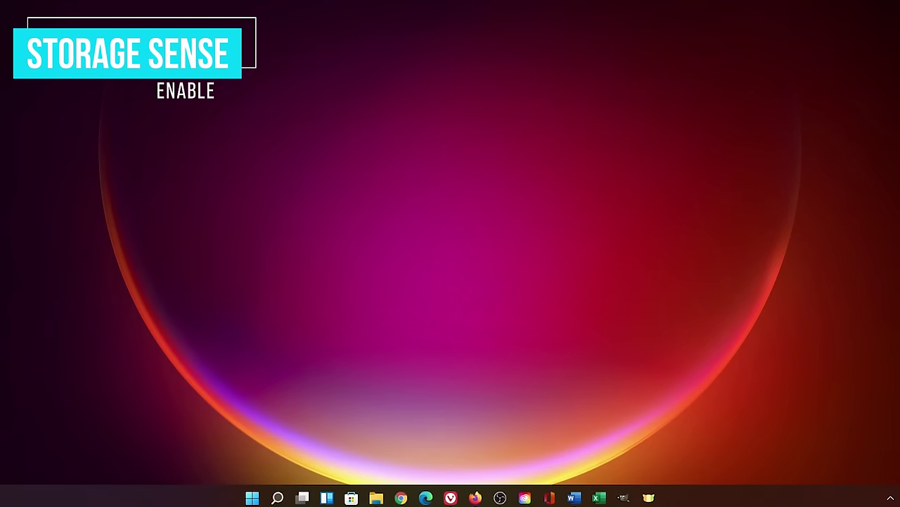
Step: Open the Storage Sense settings under System storage and turn on Automatic User content cleanup
click(252, 498)
click(484, 224)
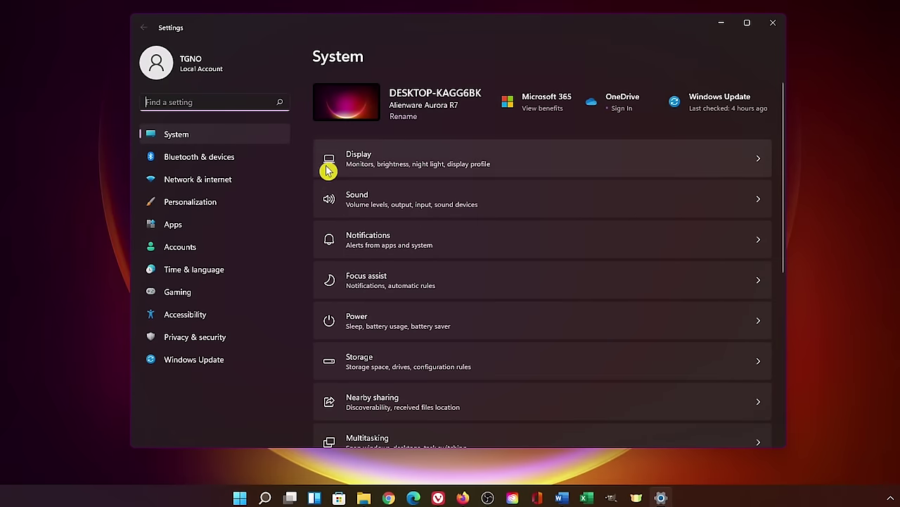
click(227, 138)
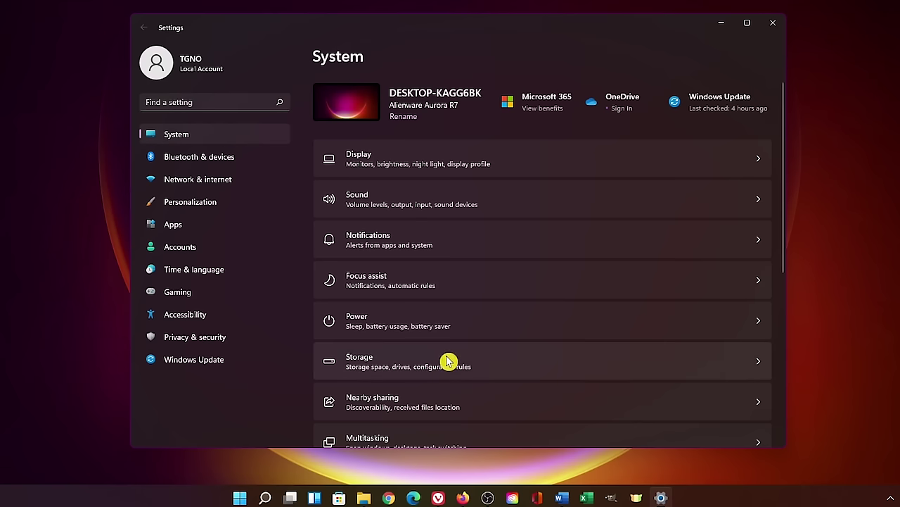
click(481, 366)
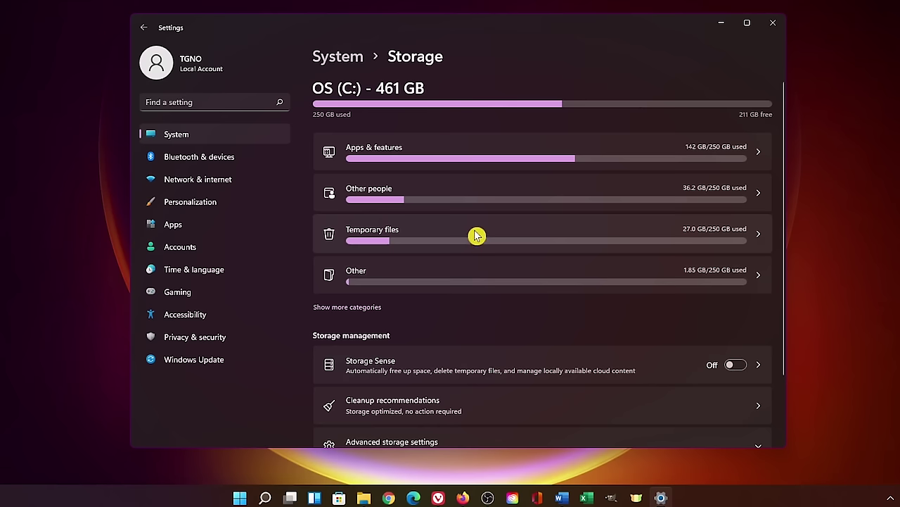
click(484, 366)
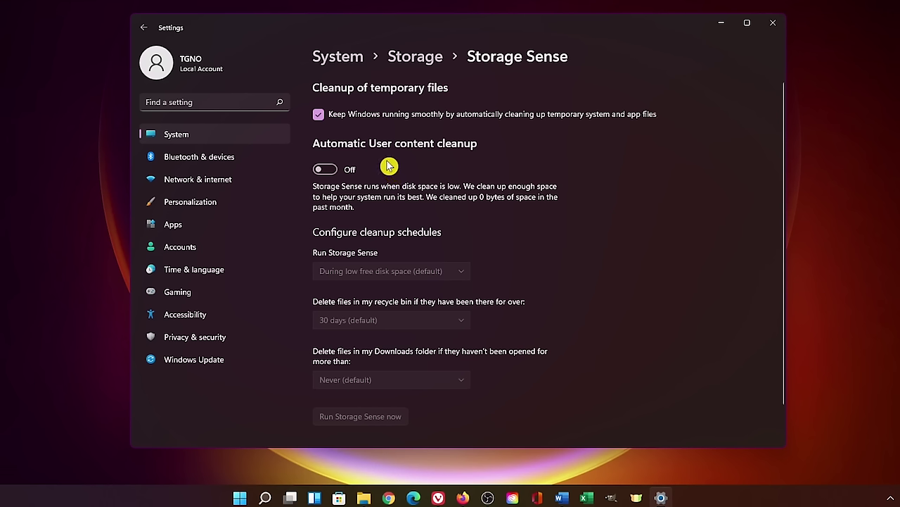
click(326, 171)
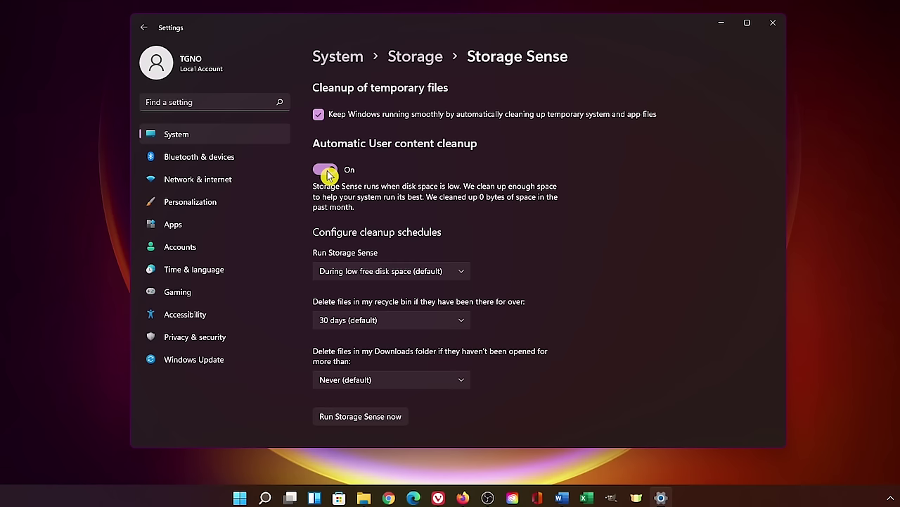
Step: Review the cleanup schedule choices for running Storage Sense, emptying the recycle bin and clearing the Downloads folder
click(391, 275)
click(386, 276)
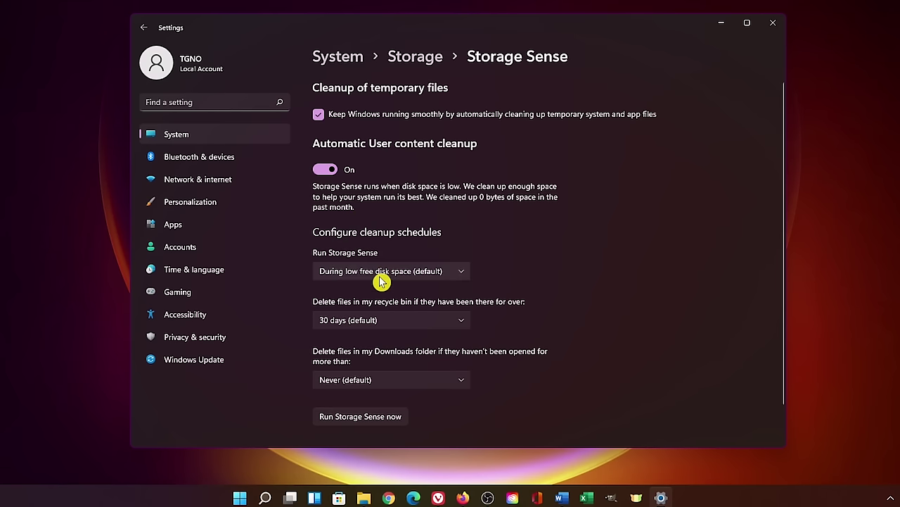
click(380, 323)
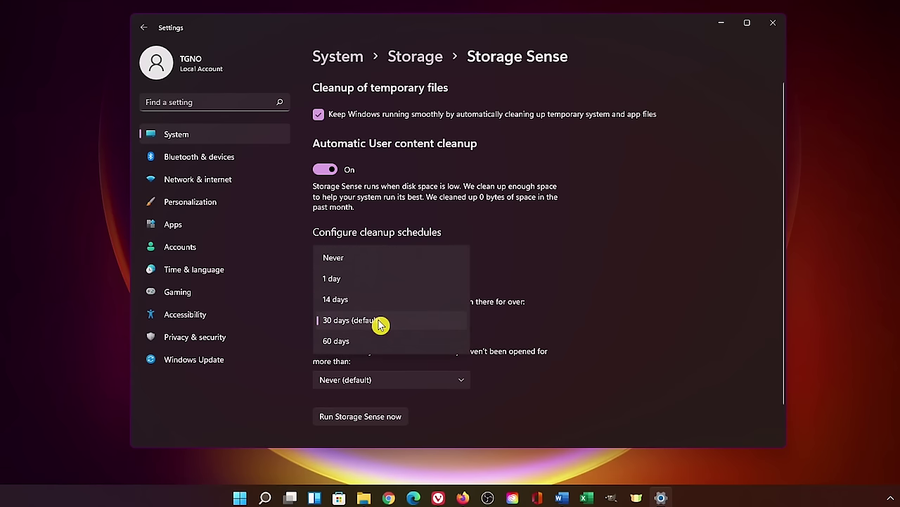
click(394, 383)
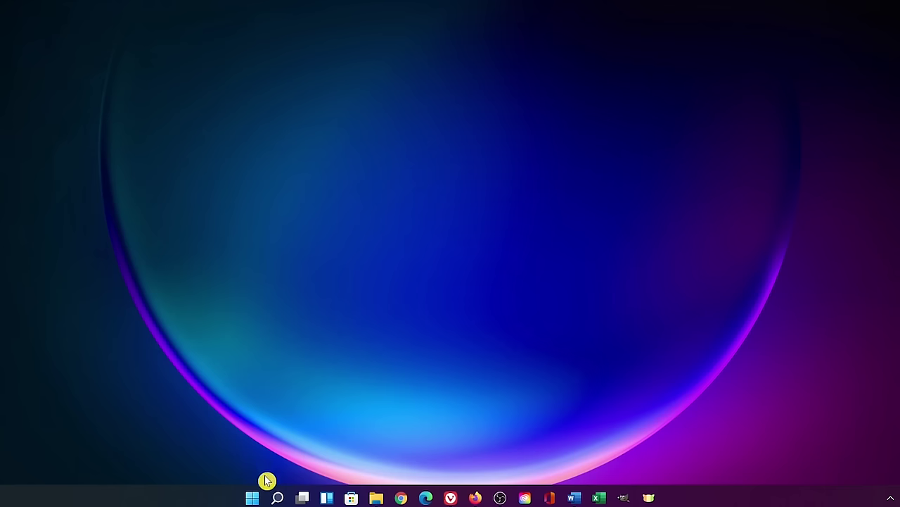
Step: Open the Apps & features settings and find Media Suite Essentials for Dell in the app list
right_click(256, 499)
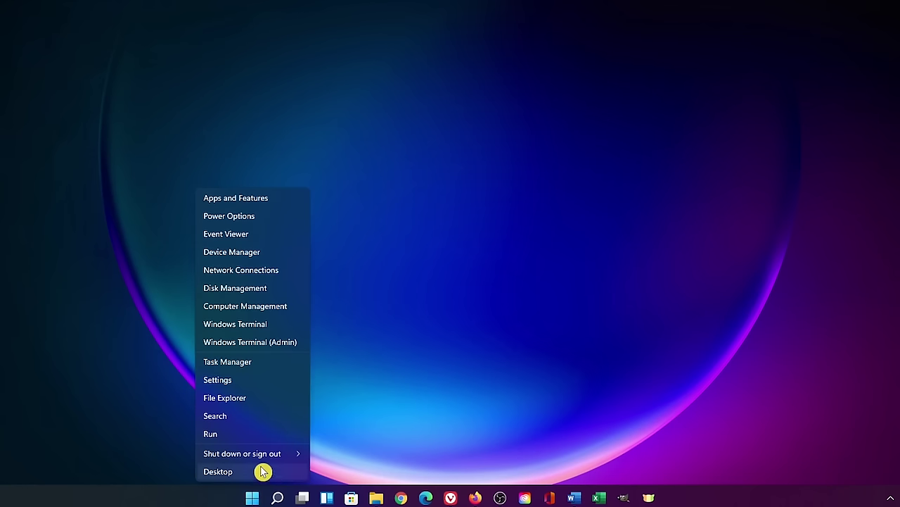
click(262, 386)
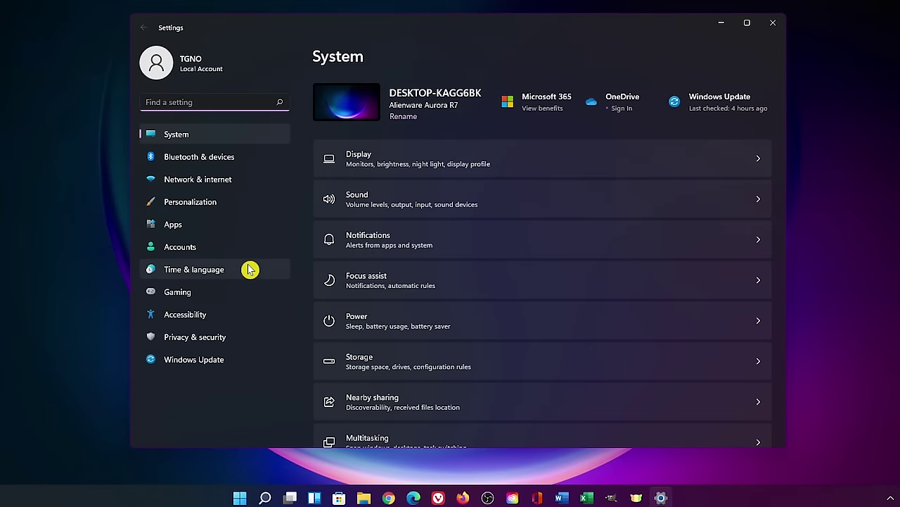
click(240, 229)
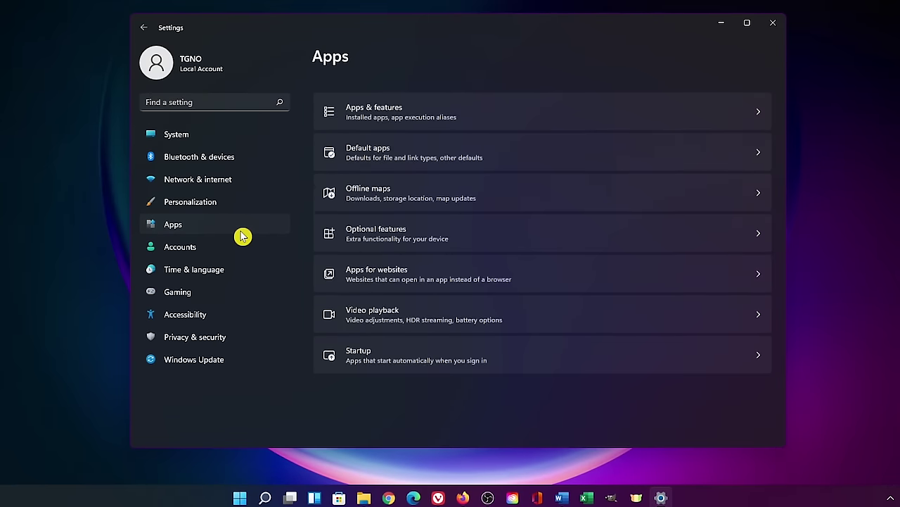
click(528, 109)
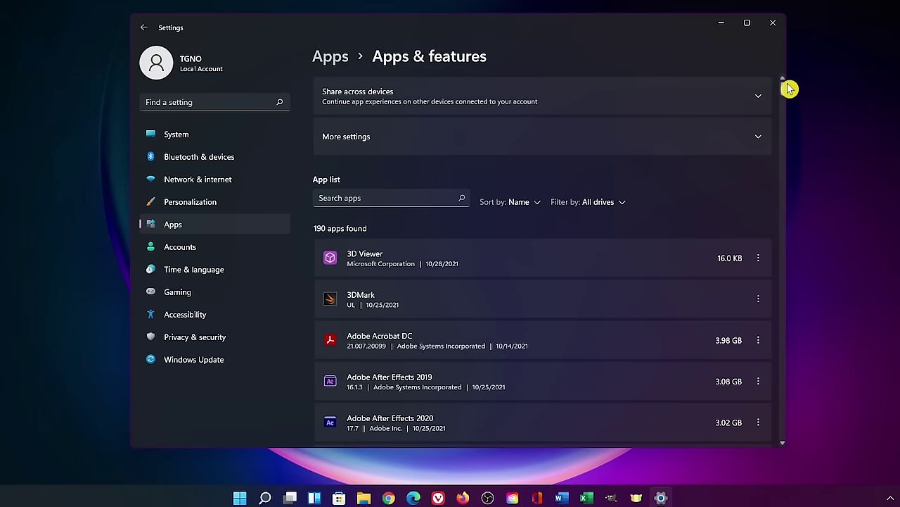
drag(787, 84, 794, 295)
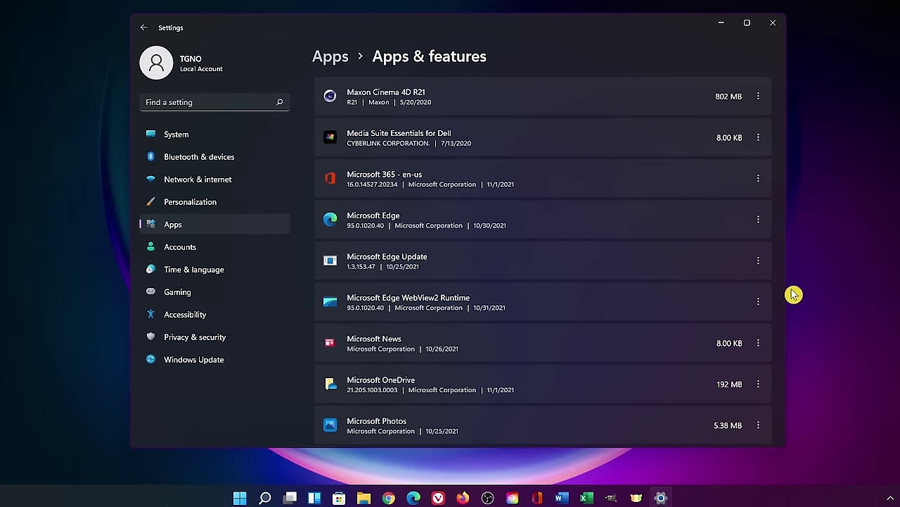
Step: Uninstall Media Suite Essentials for Dell and confirm the removal
click(761, 143)
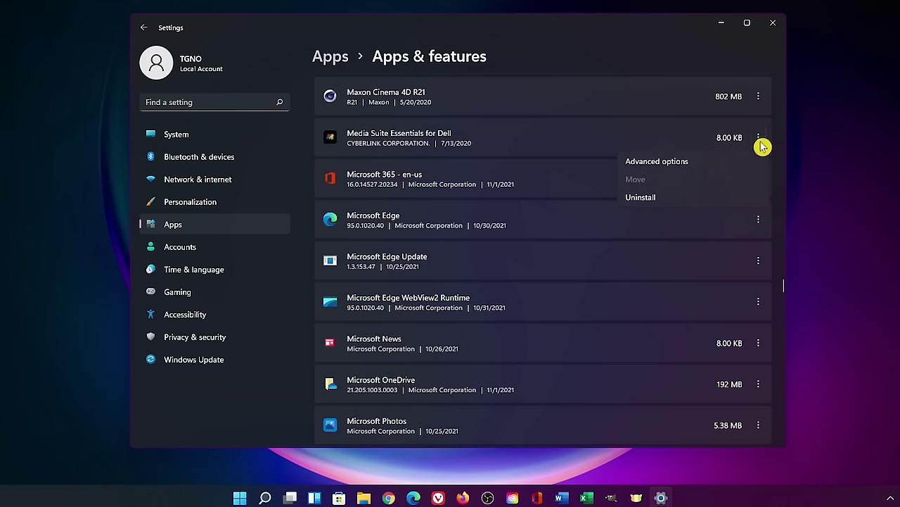
click(696, 204)
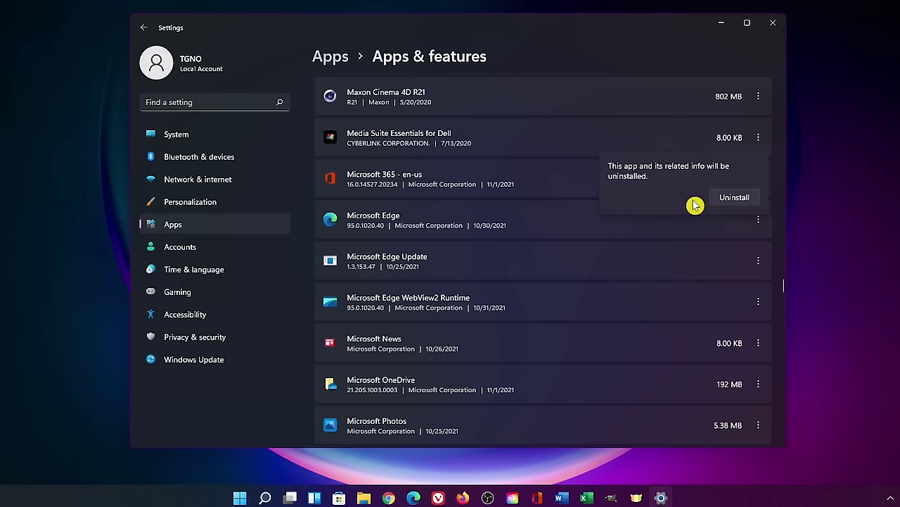
click(734, 198)
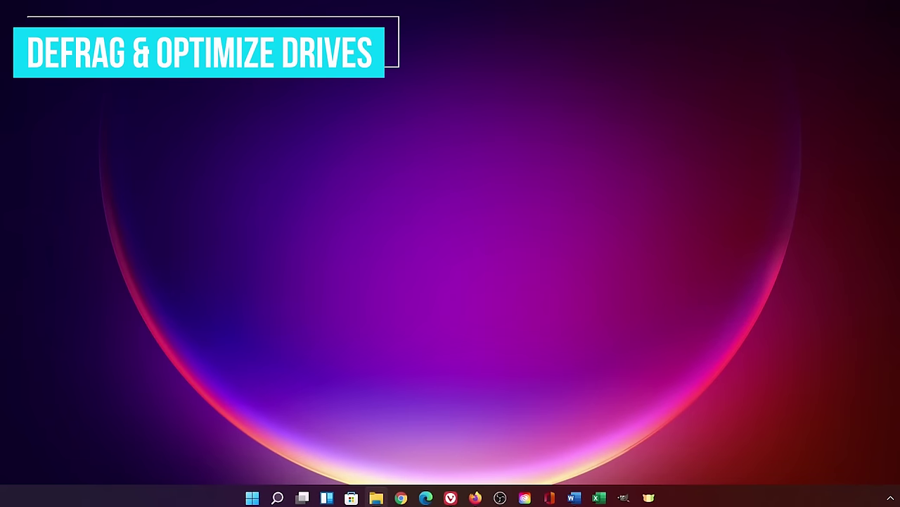
Step: Search Windows for "defragment", open Defragment and Optimize Drives, and select DATA (D:) followed by OS (C:)
click(252, 498)
text(def)
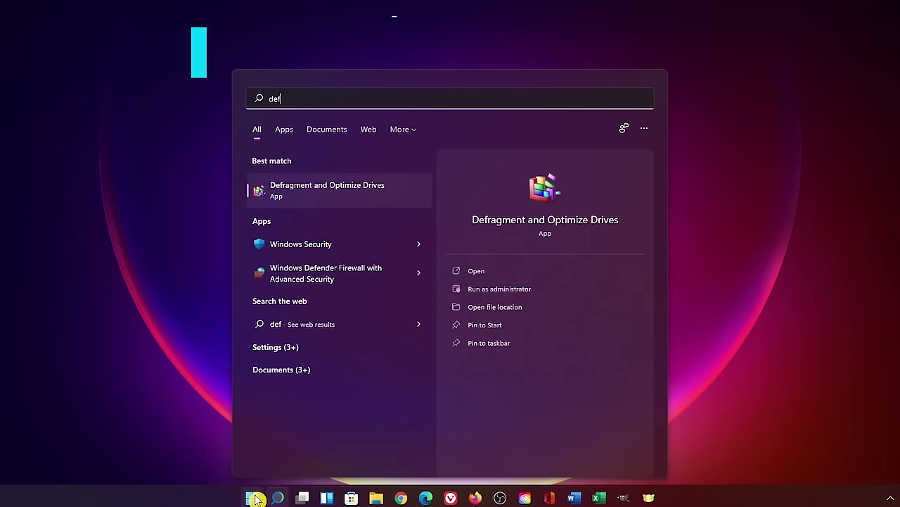
text(ragment)
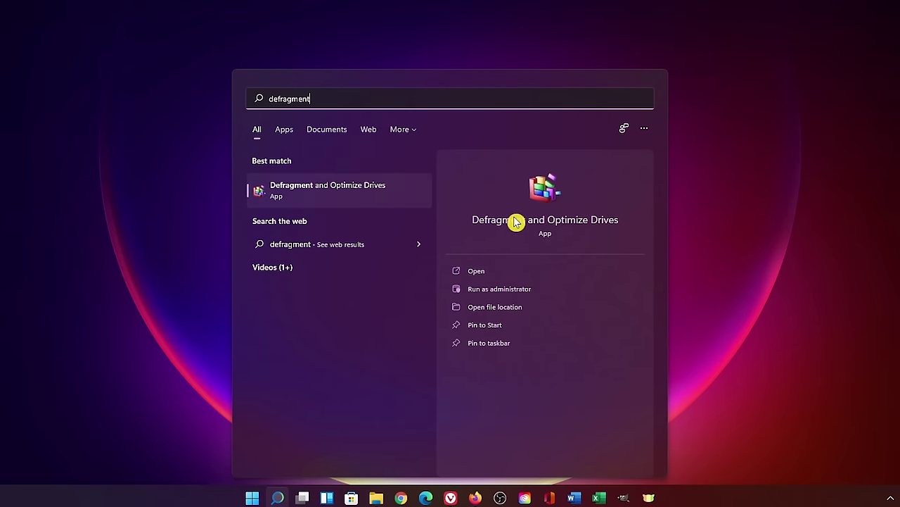
click(546, 201)
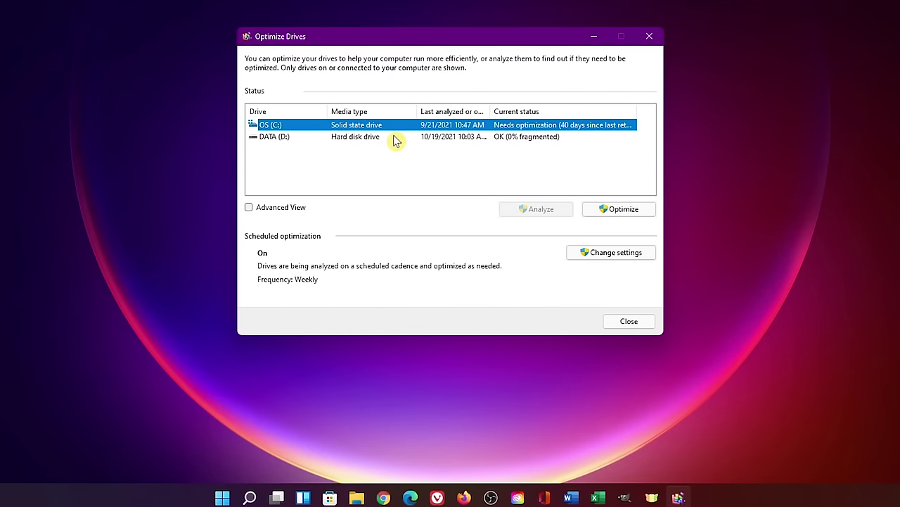
click(396, 139)
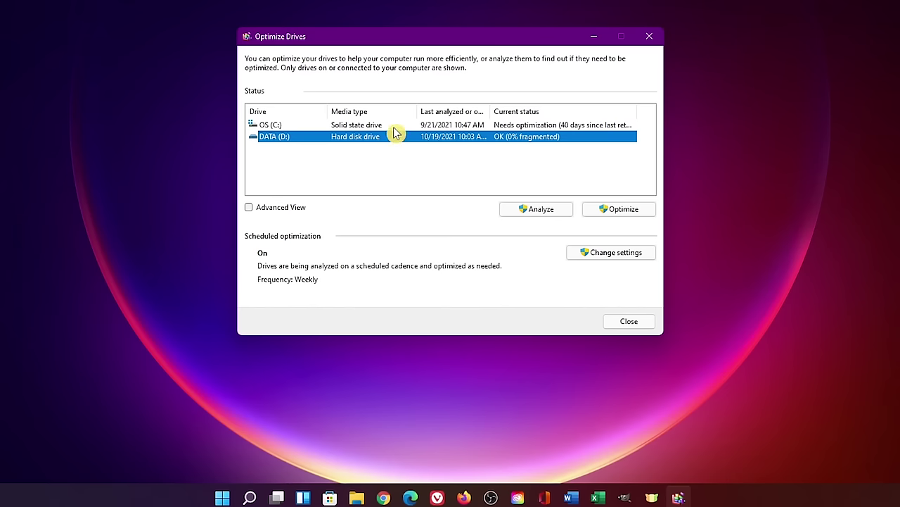
click(395, 131)
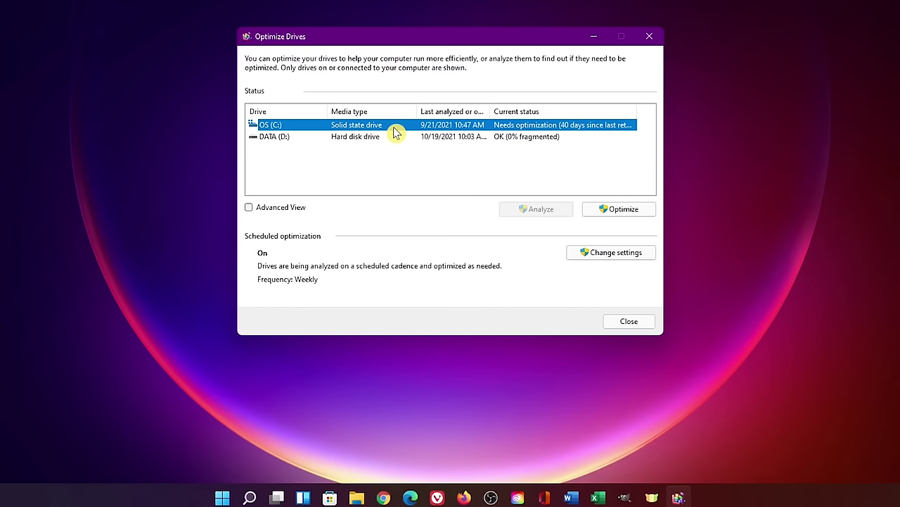
Step: Select the DATA (D:) hard disk and the OS (C:) solid state drive in turn to review their optimization status
click(393, 138)
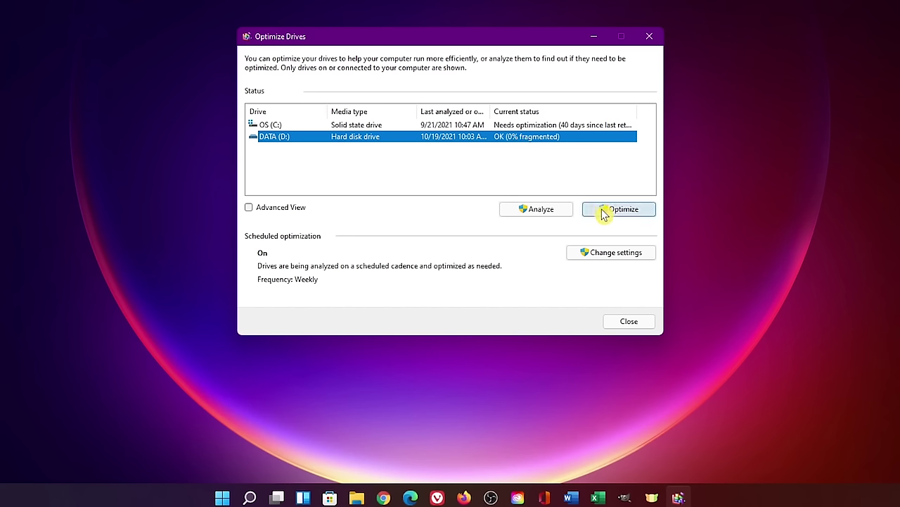
click(402, 127)
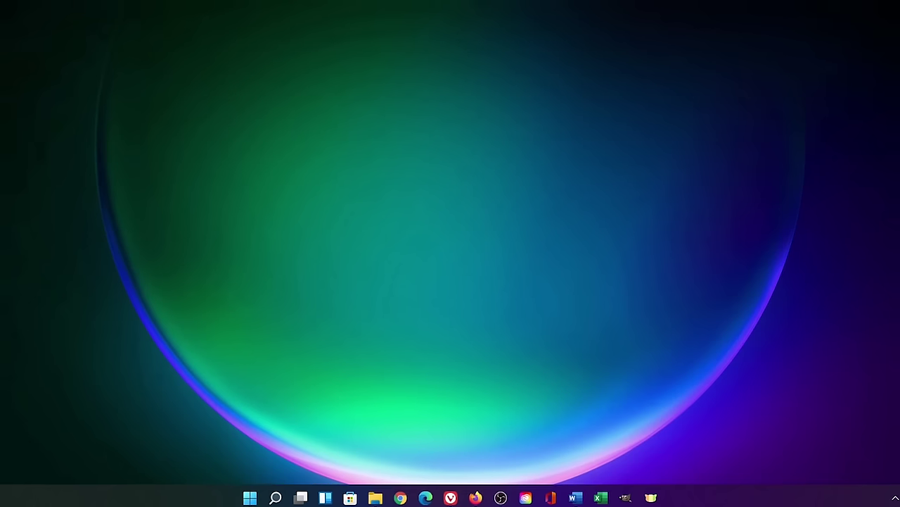
Step: In the account sign-in options, turn off automatically saving restartable apps and restarting them when signing back in
click(253, 498)
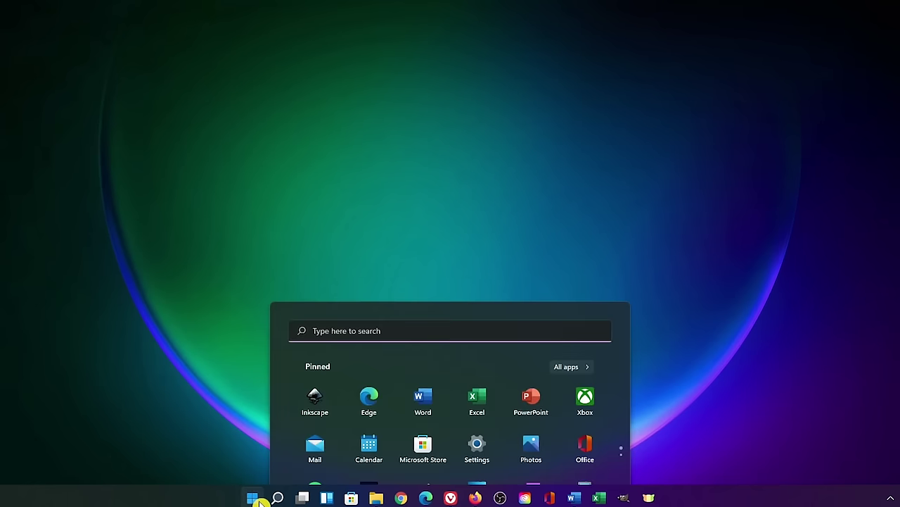
click(493, 224)
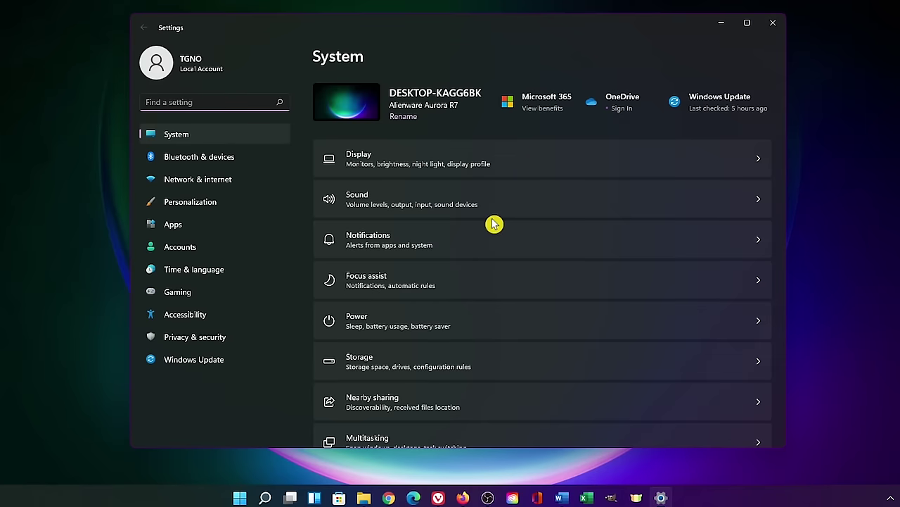
click(245, 257)
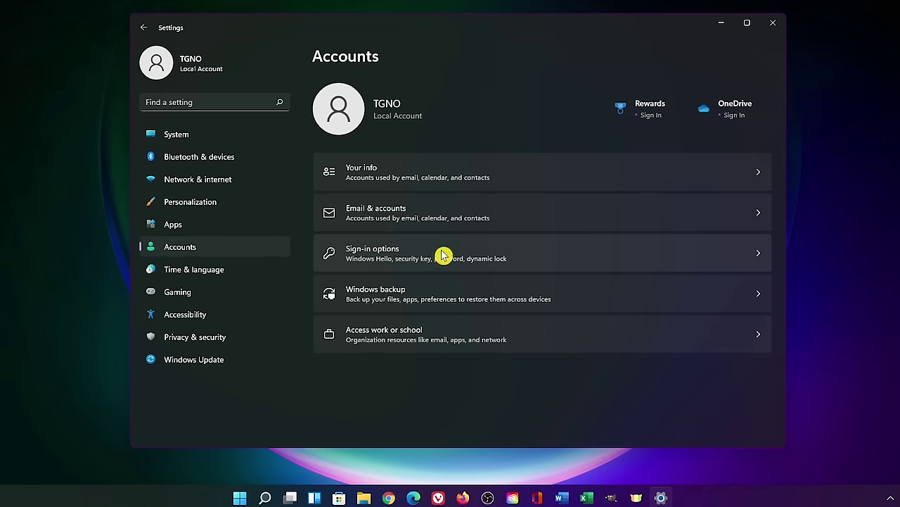
click(443, 255)
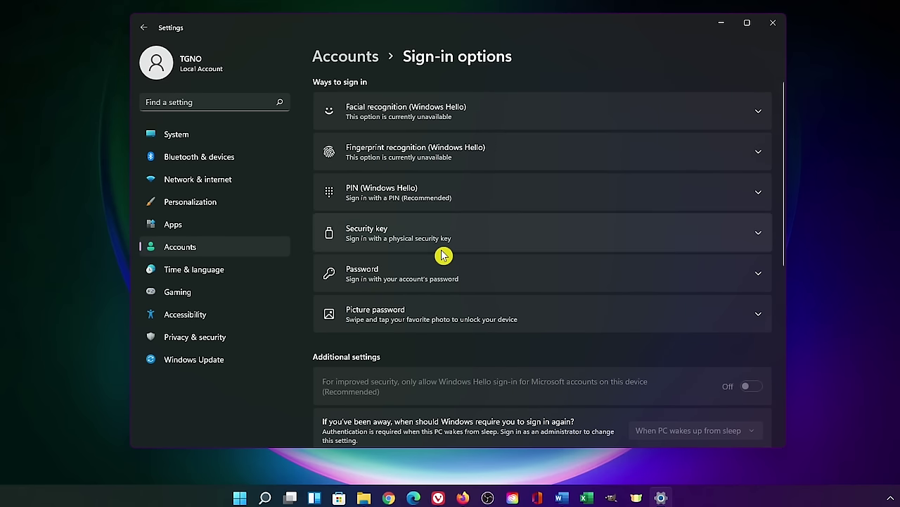
scroll(443, 255, down, 8)
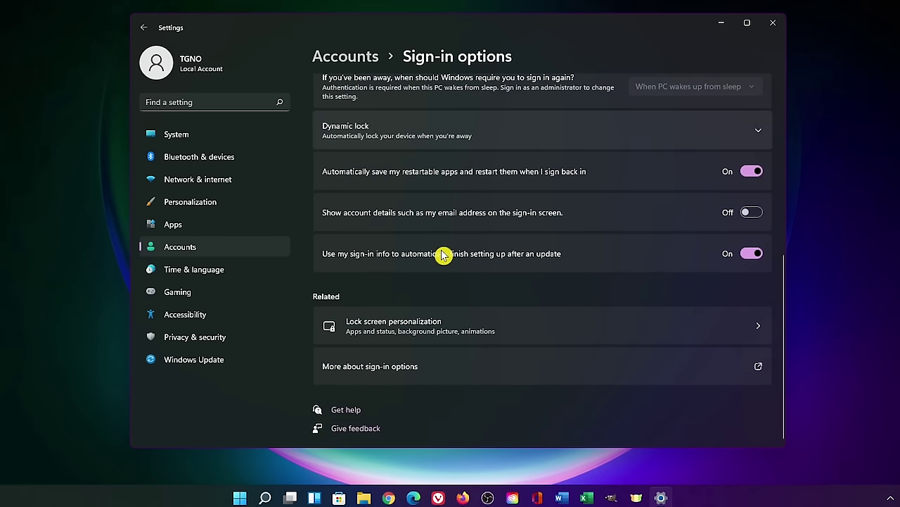
click(754, 176)
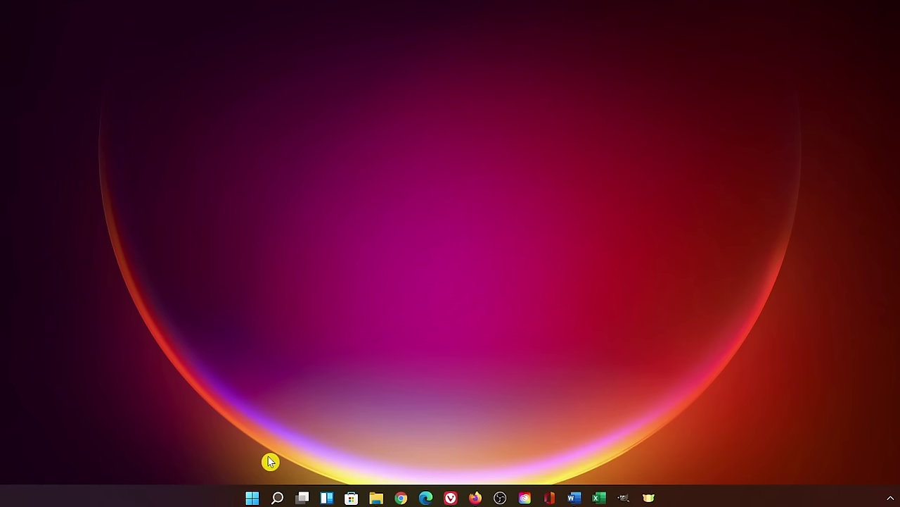
Step: Open the system notification settings and turn off notifications from Startup App Notification
click(253, 499)
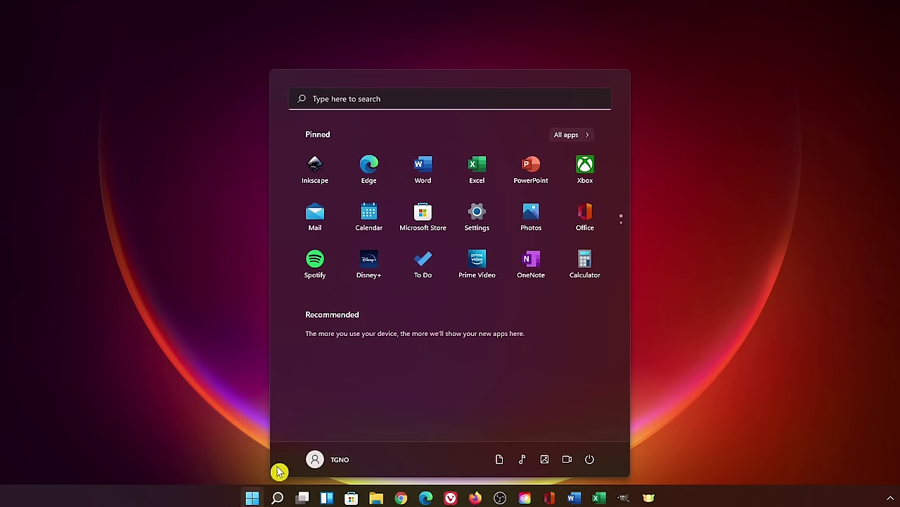
click(477, 211)
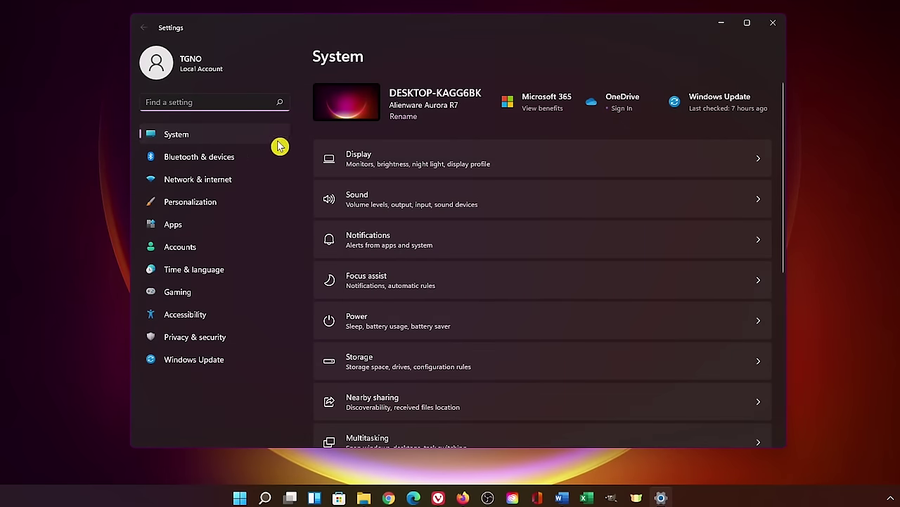
click(453, 239)
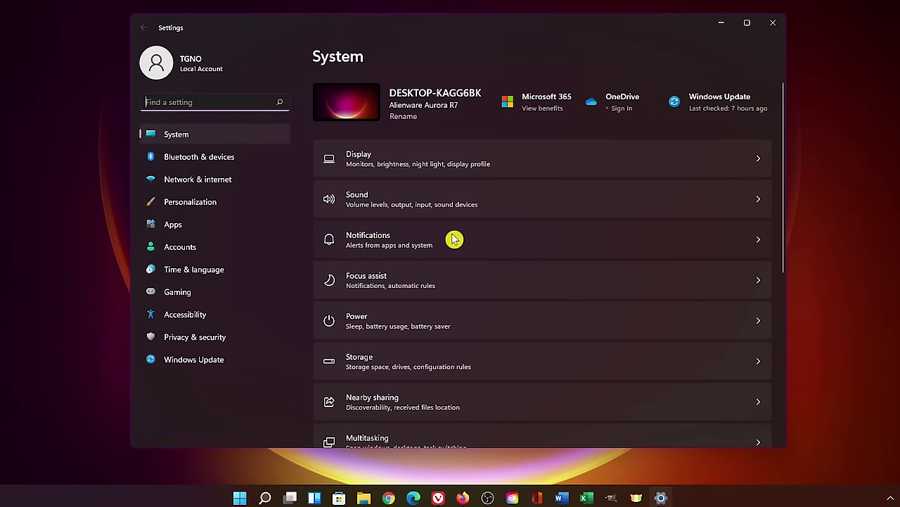
scroll(453, 240, down, 3)
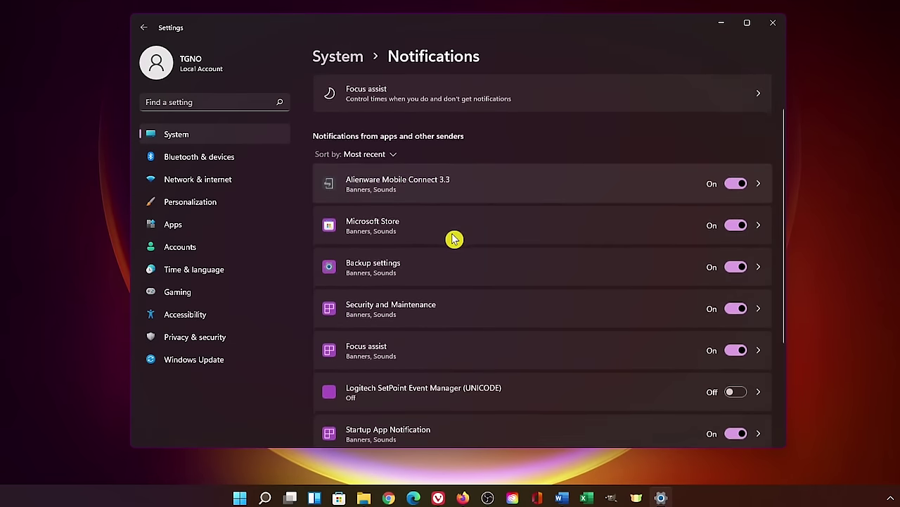
scroll(454, 239, down, 2)
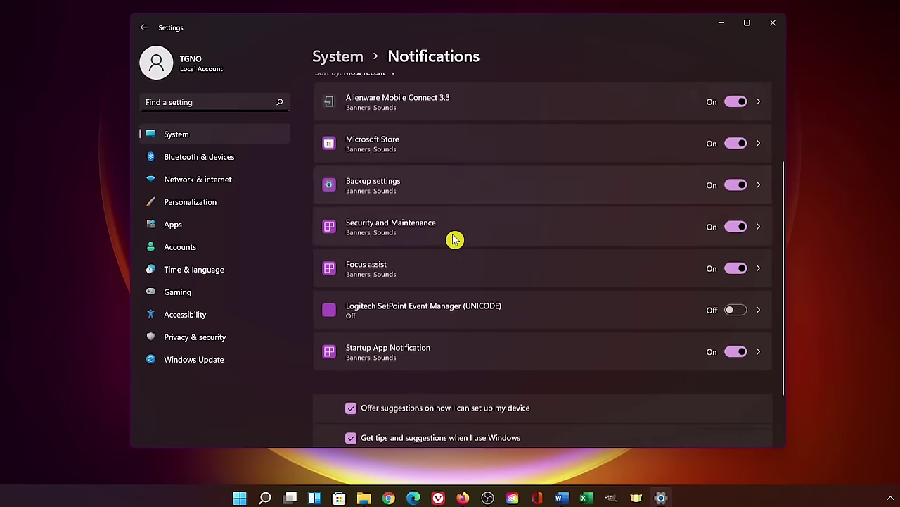
click(735, 315)
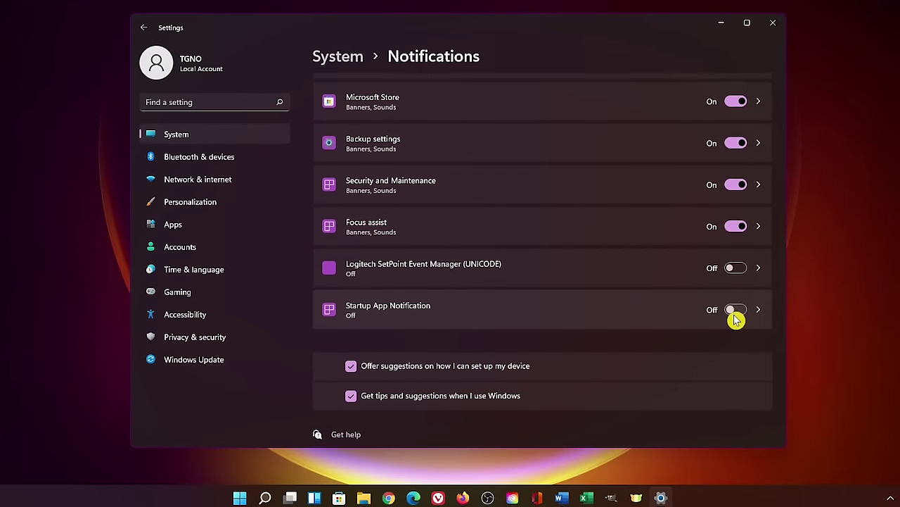